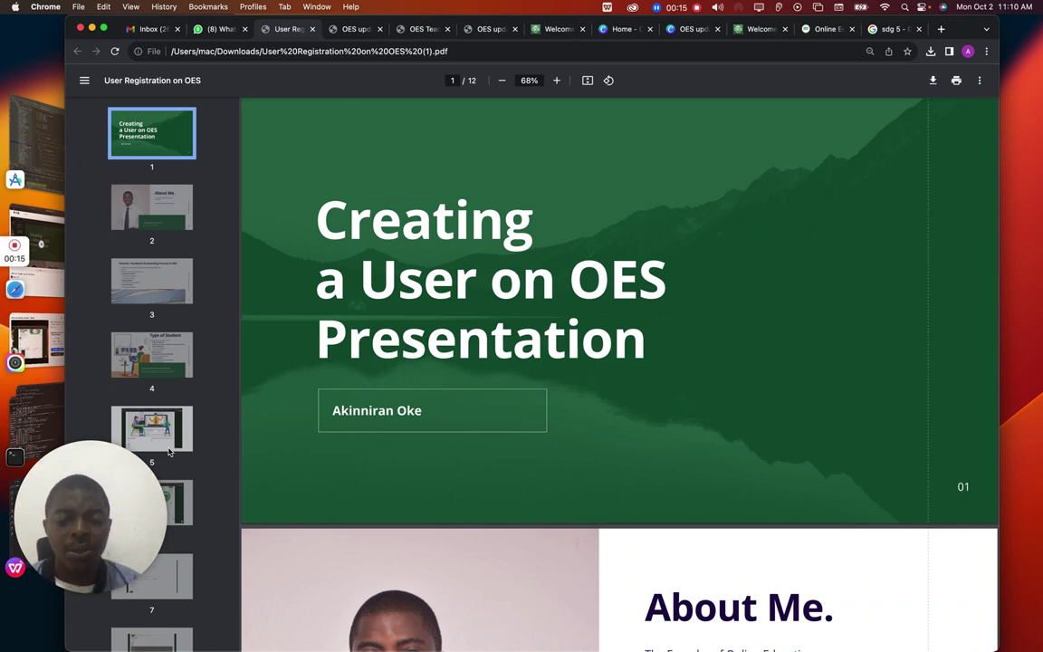
Scroll the User Registration on OES PDF past About Me to page 3, the On-boarding Process slide
scroll(168, 451, "down", 3)
scroll(481, 483, "down", 5)
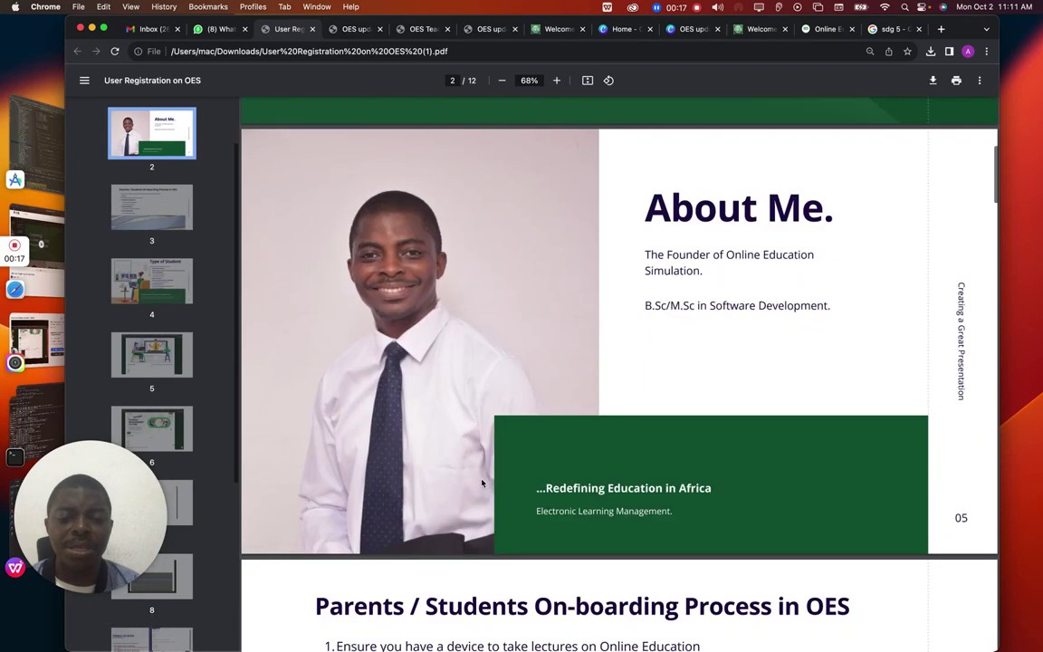
scroll(482, 482, "down", 2)
scroll(481, 483, "up", 2)
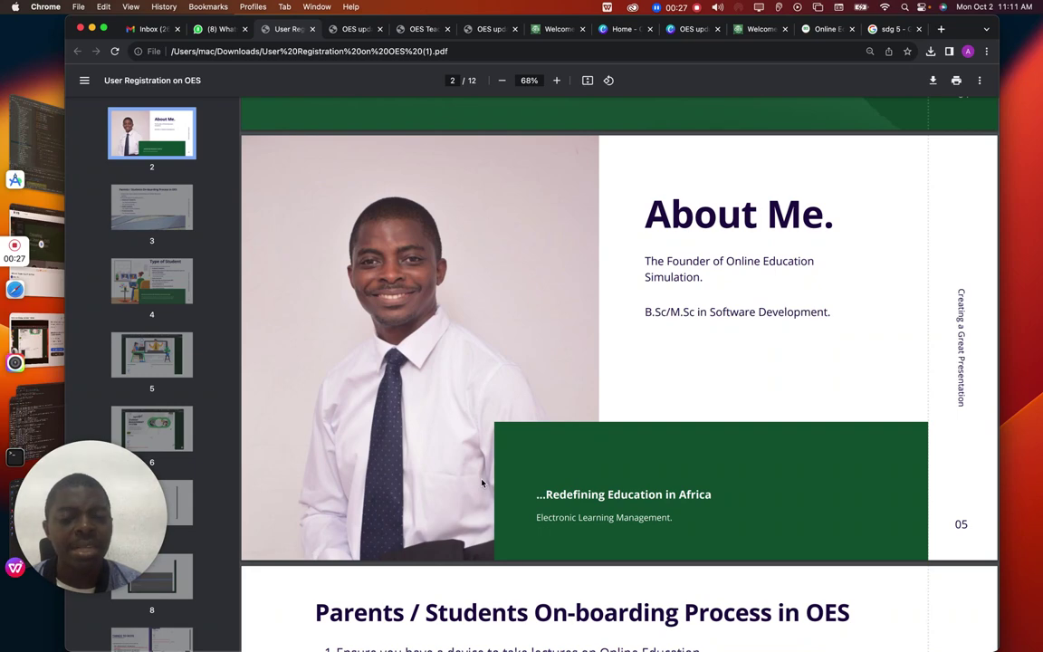
scroll(481, 482, "down", 4)
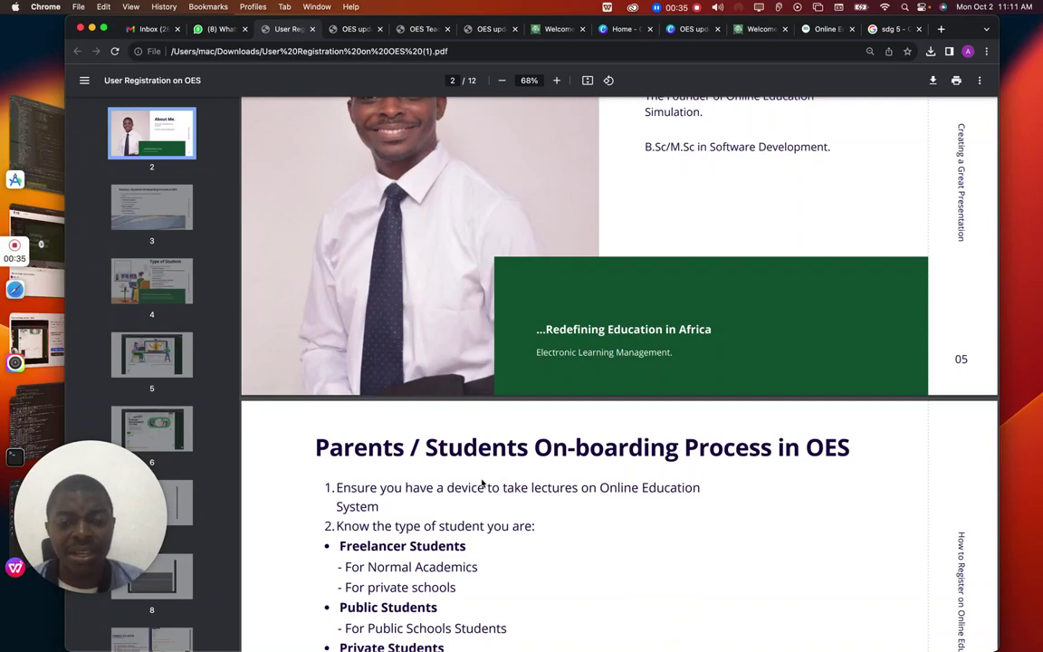
scroll(482, 483, "down", 5)
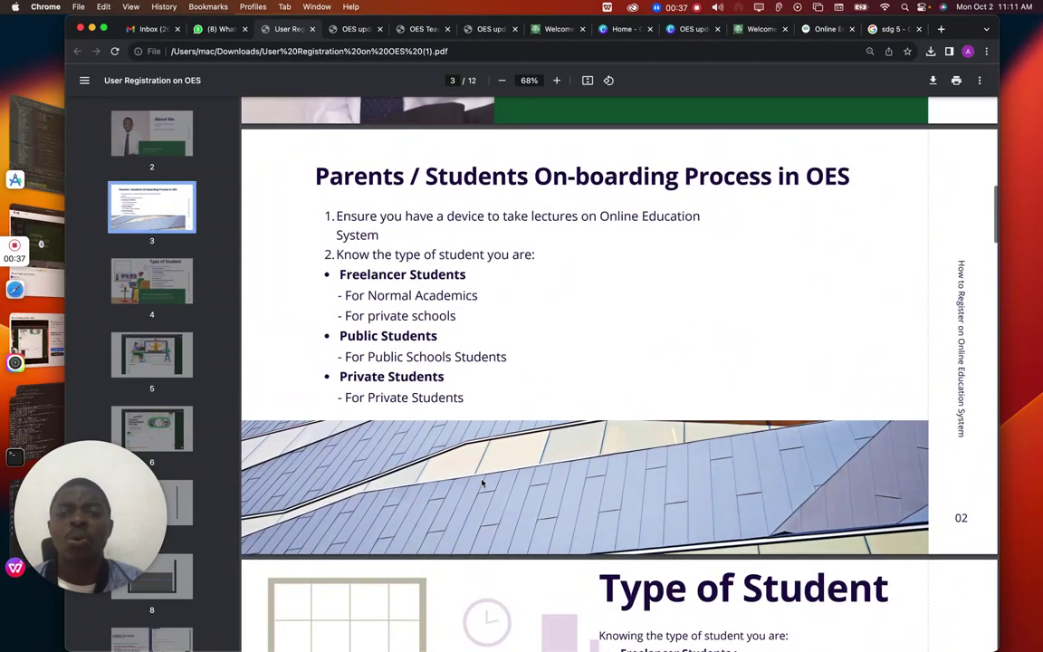
scroll(482, 482, "up", 1)
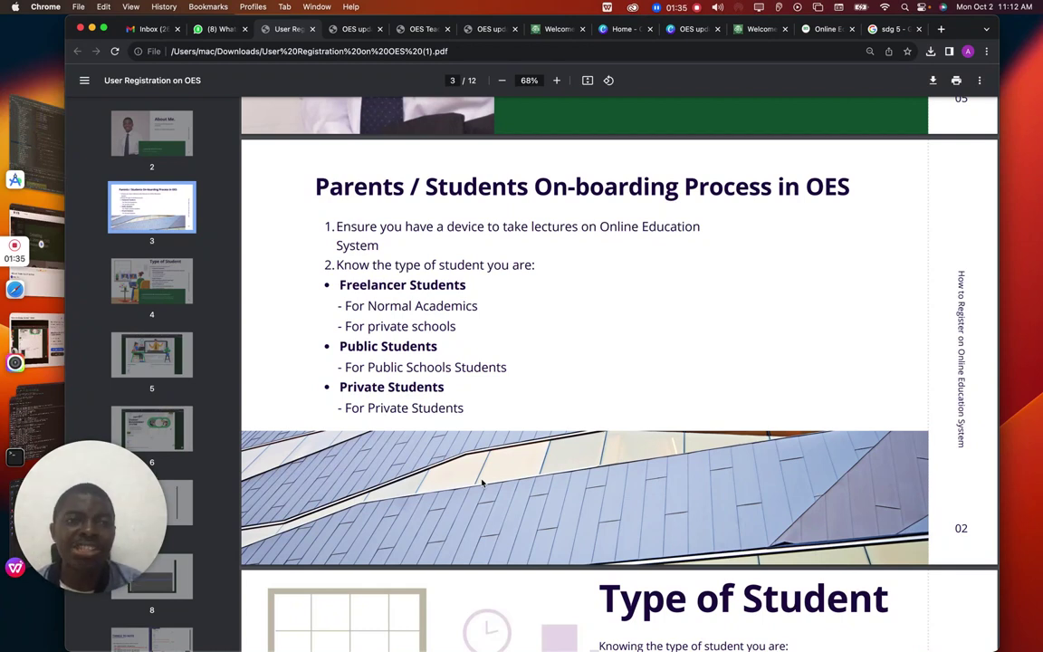
In the OES tab, leave the registration form and load oes.com
left_click(824, 29)
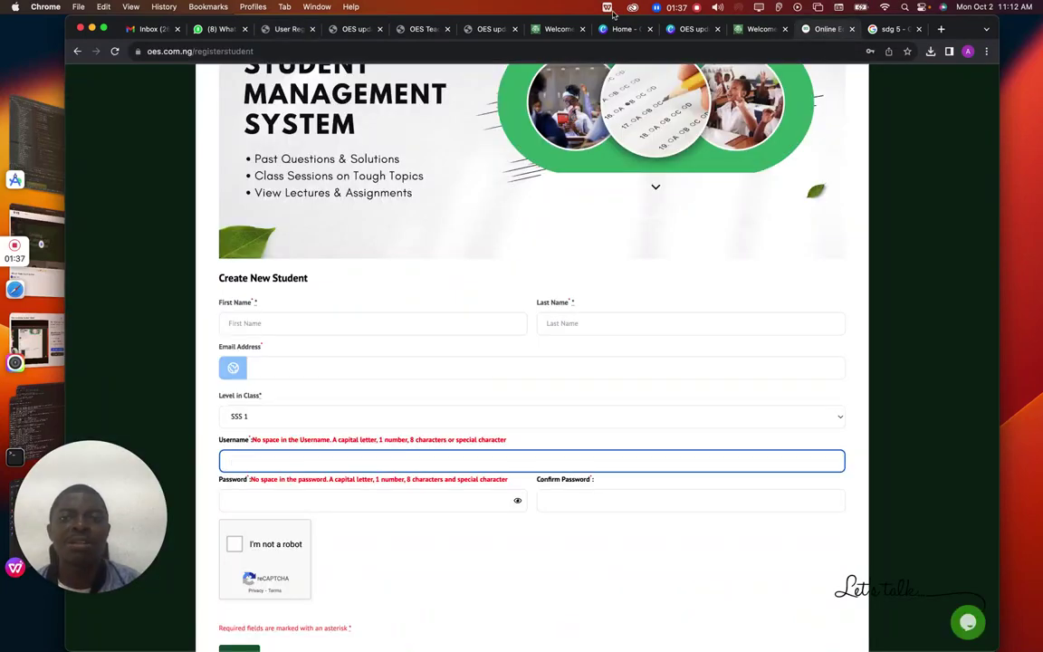
left_click(513, 51)
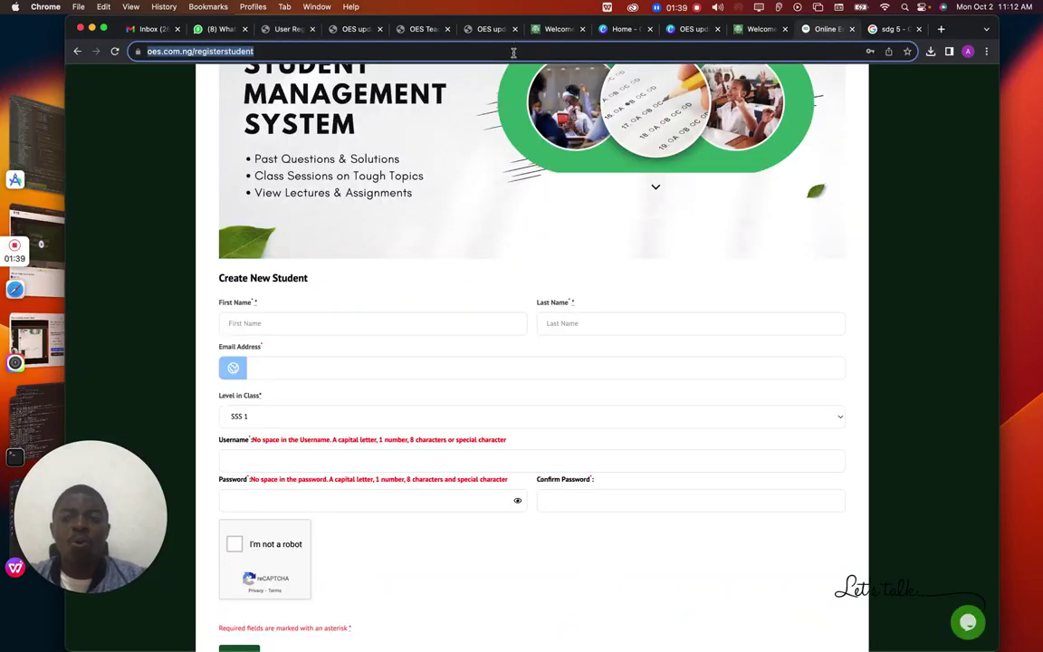
type("oes.com")
key("Return")
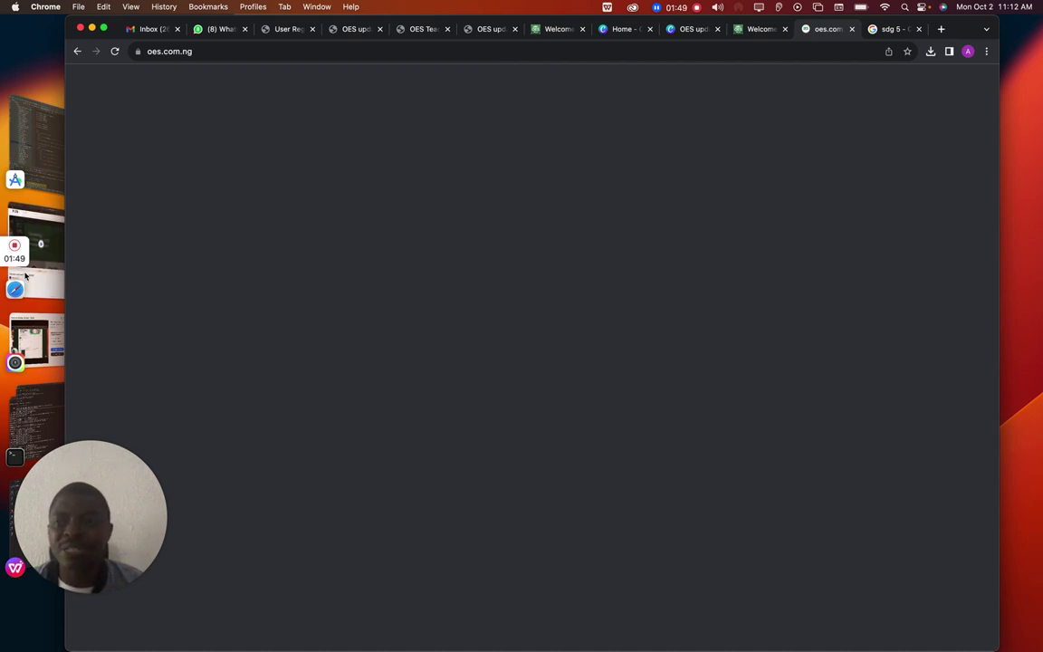
Return to the presentation at the page 3 On-boarding Process slide
mouse_move(18, 286)
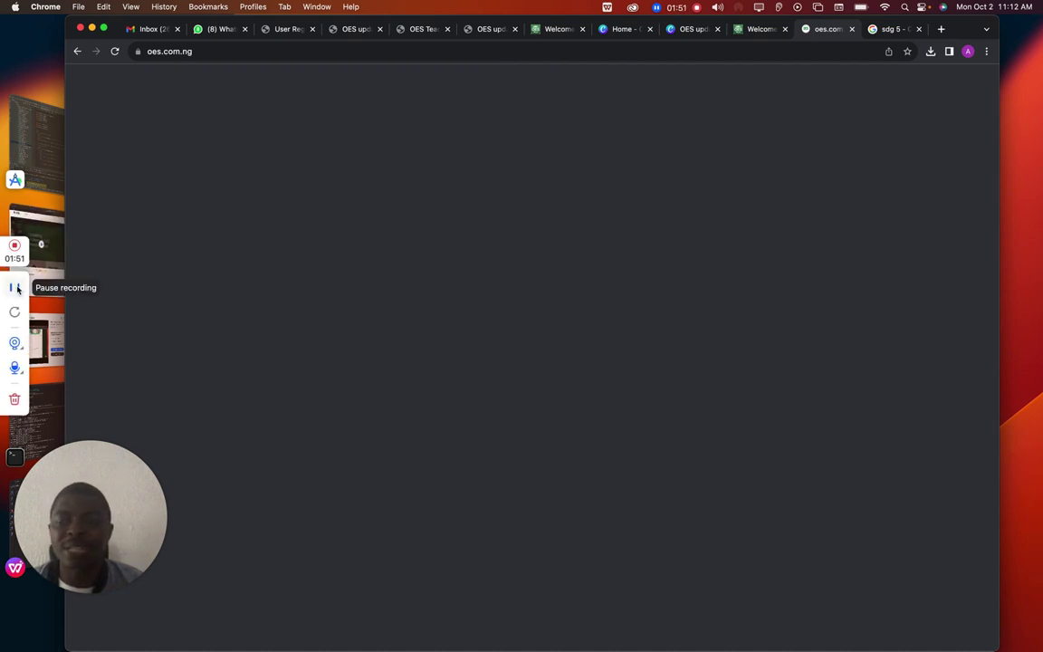
left_click(16, 289)
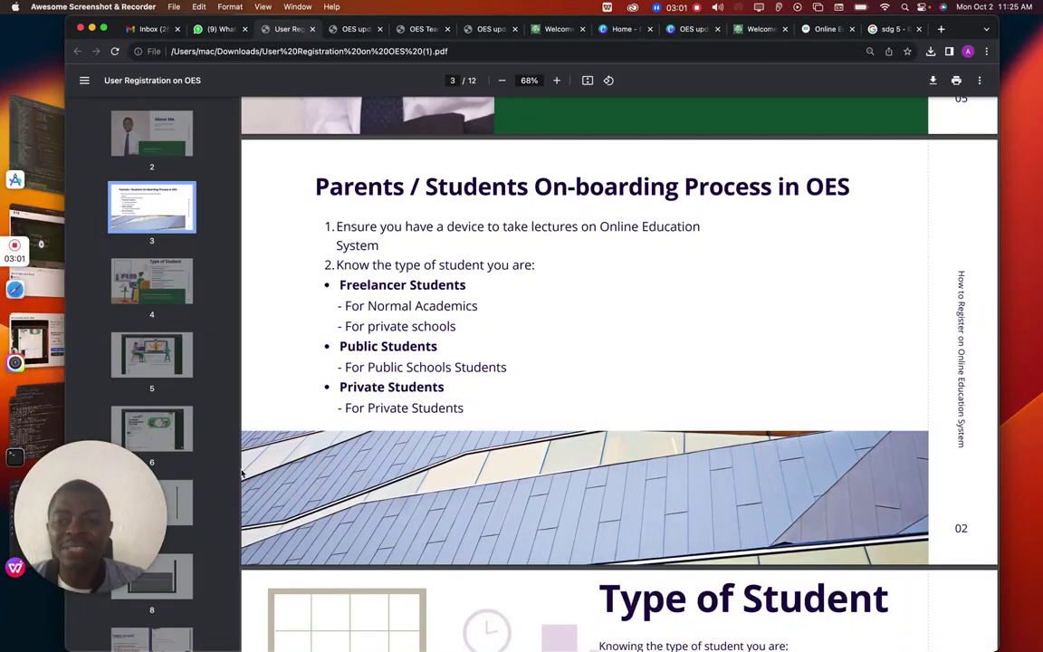
Scroll the PDF past the Type of Student and Teachers slides to page 6, the registration-form screenshot
scroll(610, 367, "down", 2)
scroll(610, 368, "down", 10)
scroll(610, 368, "up", 4)
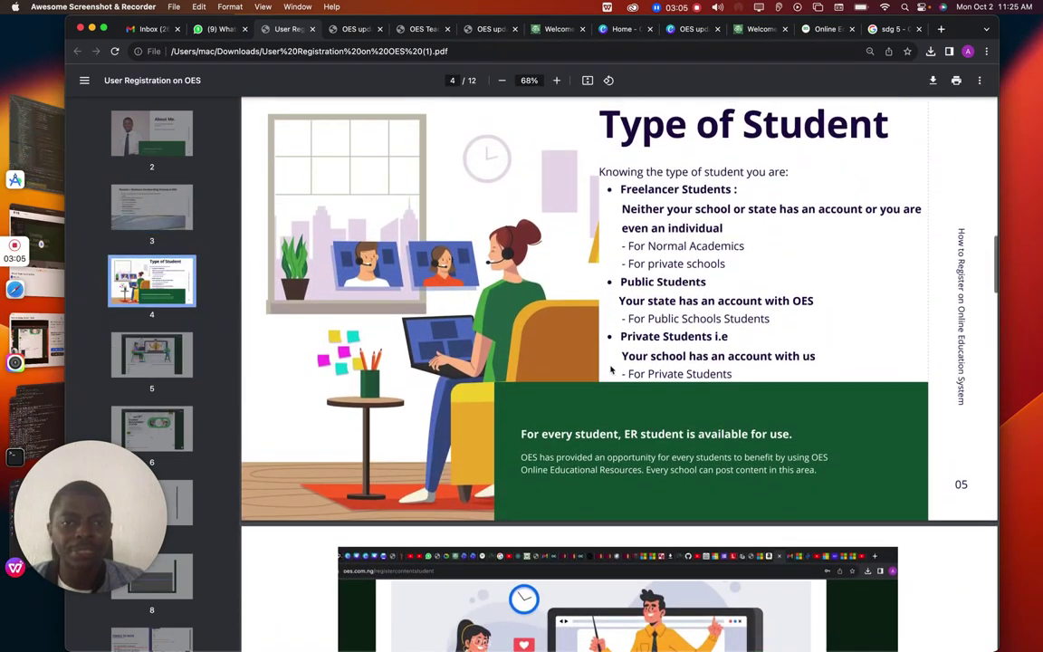
scroll(610, 367, "up", 1)
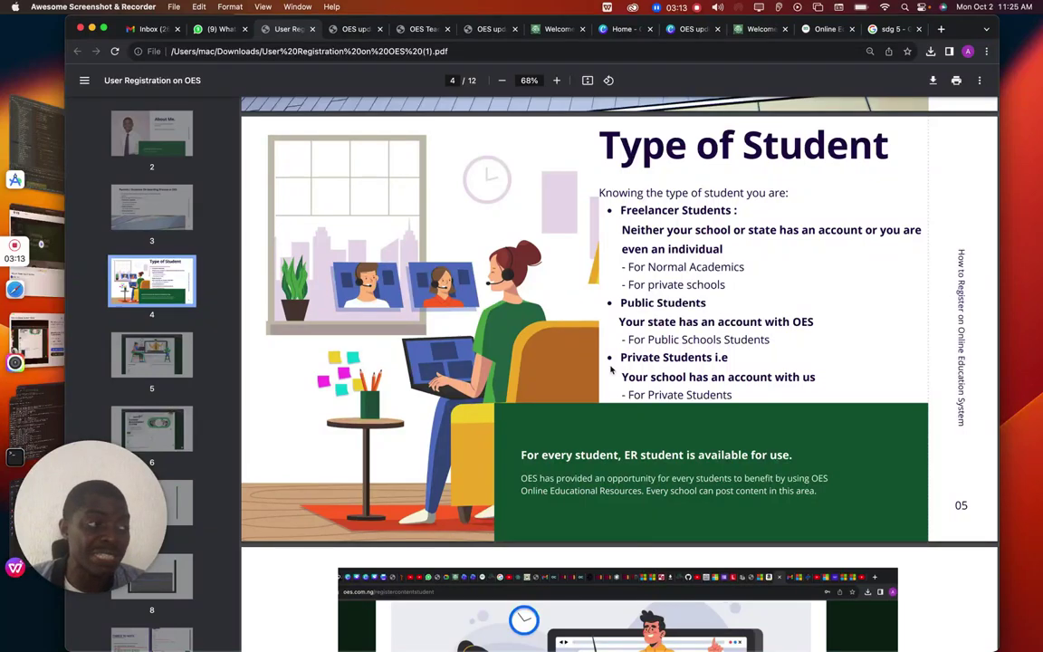
scroll(610, 368, "down", 3)
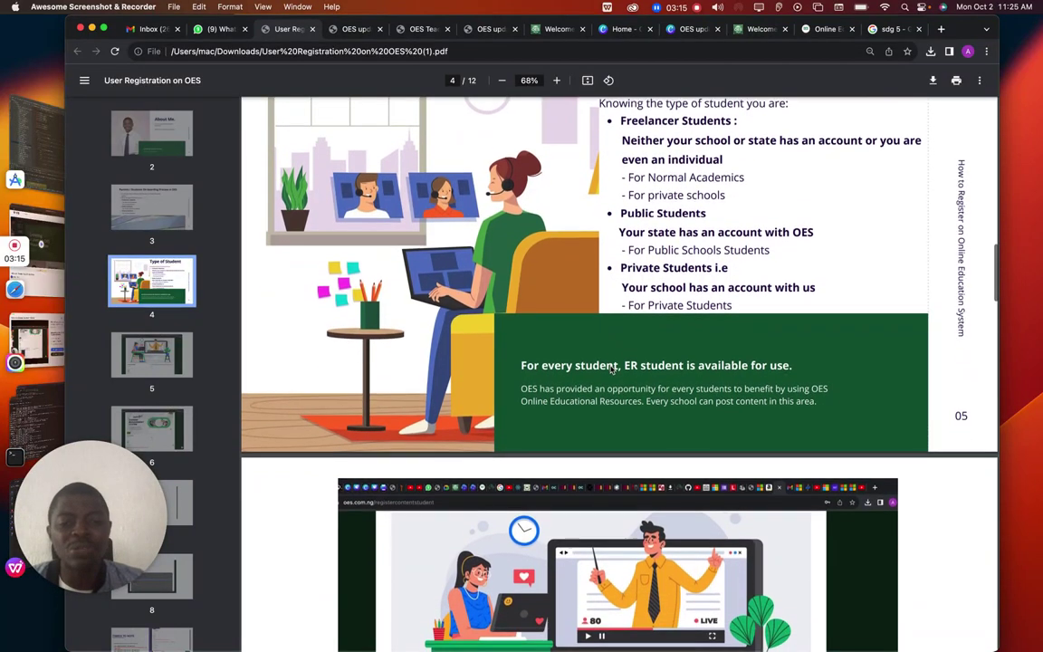
scroll(611, 368, "down", 12)
scroll(611, 369, "down", 1)
scroll(611, 369, "down", 1)
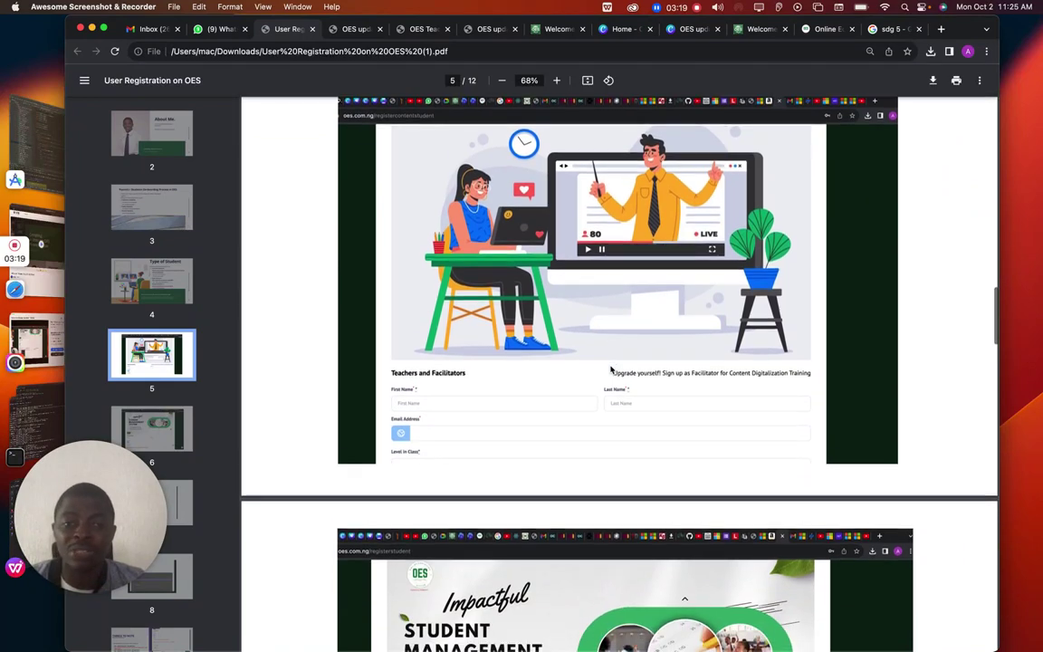
scroll(611, 369, "down", 4)
scroll(611, 369, "down", 6)
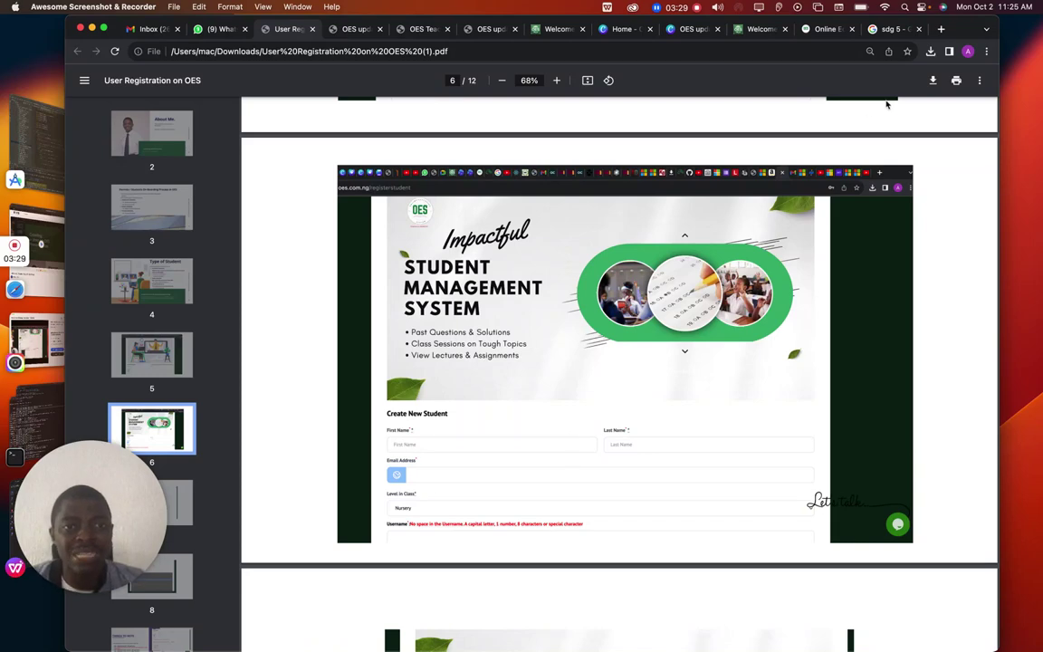
left_click(812, 29)
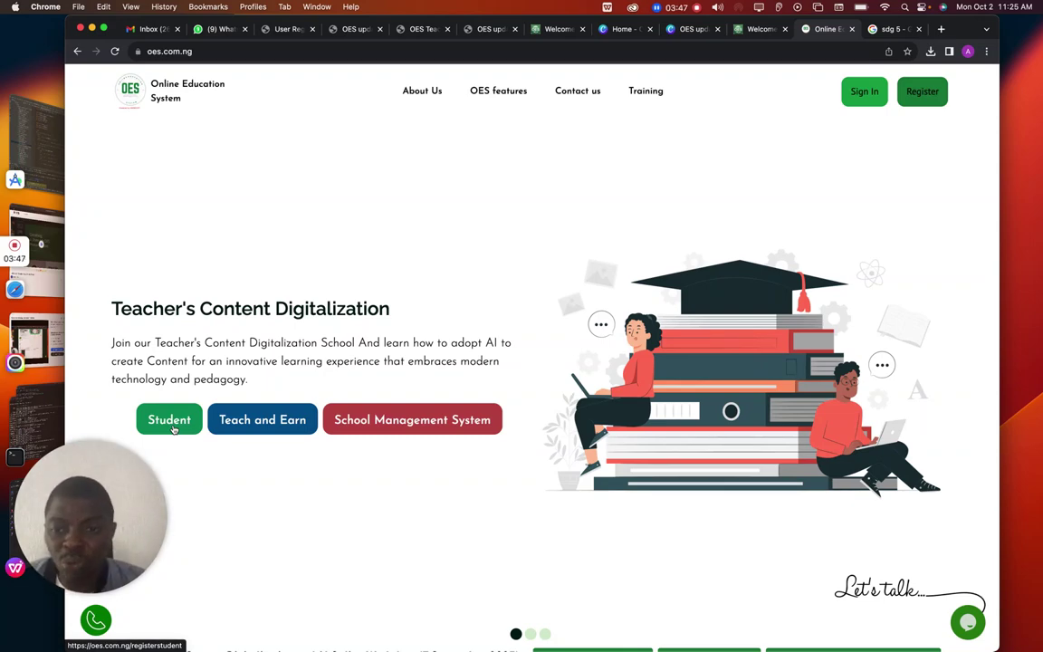
Scroll to the student lesson cards and open the Secondary Schools resources at oes.com.ng/er
scroll(440, 479, "down", 4)
scroll(442, 481, "down", 20)
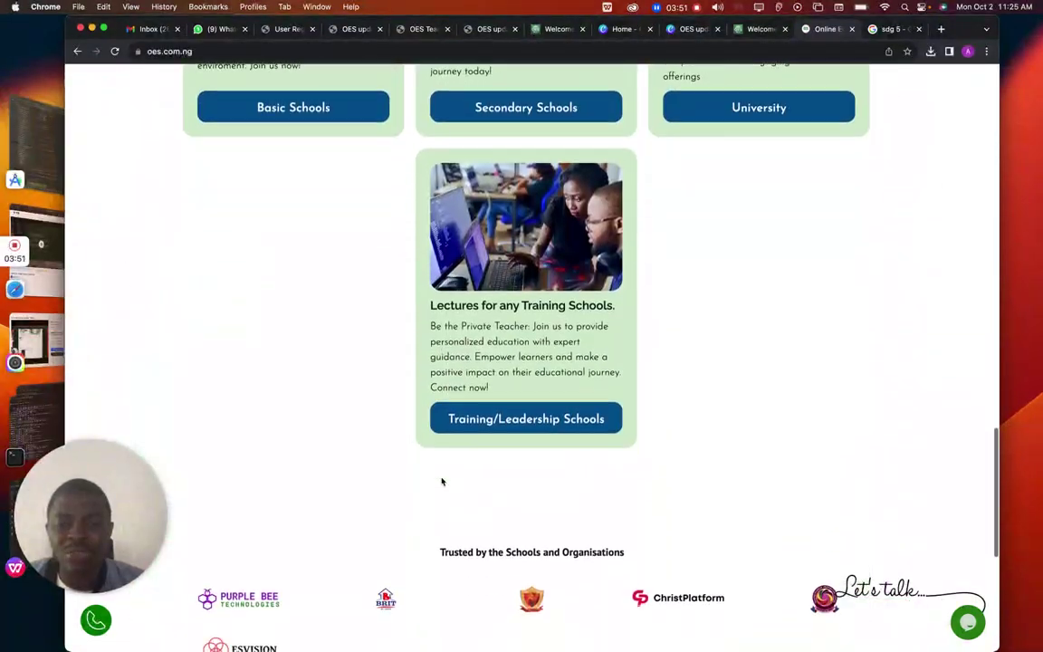
scroll(442, 482, "up", 4)
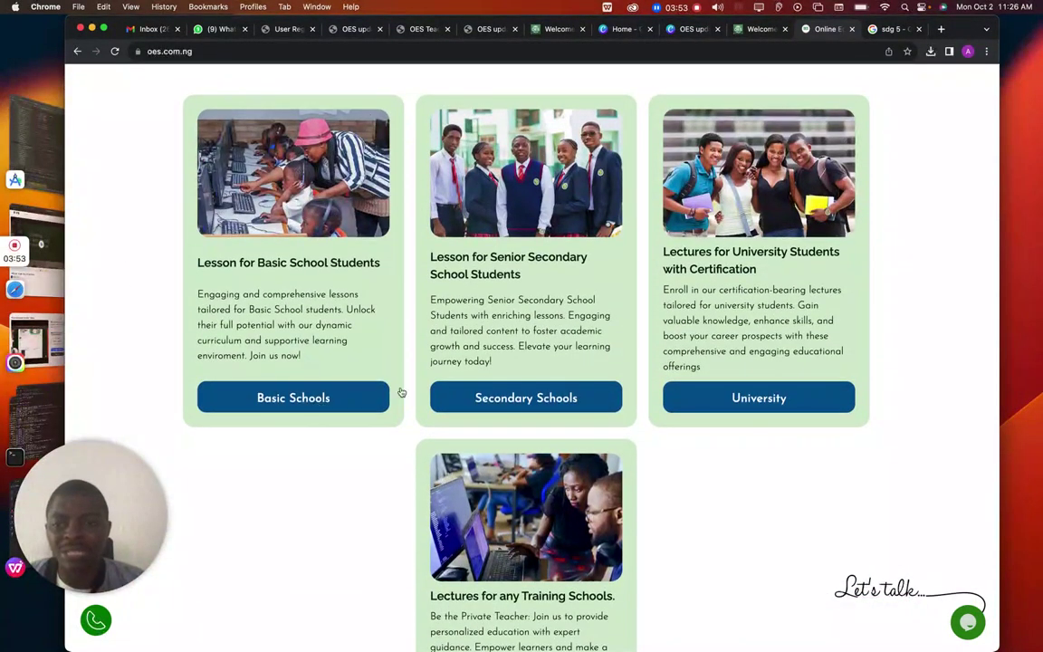
left_click(551, 402)
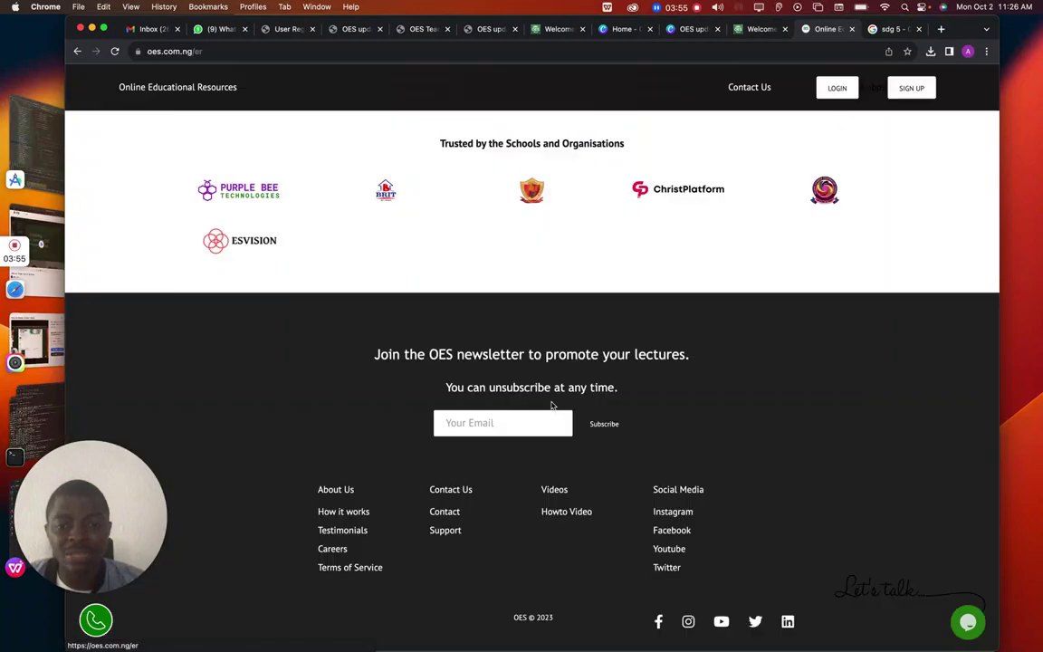
scroll(551, 405, "up", 2)
scroll(551, 405, "up", 5)
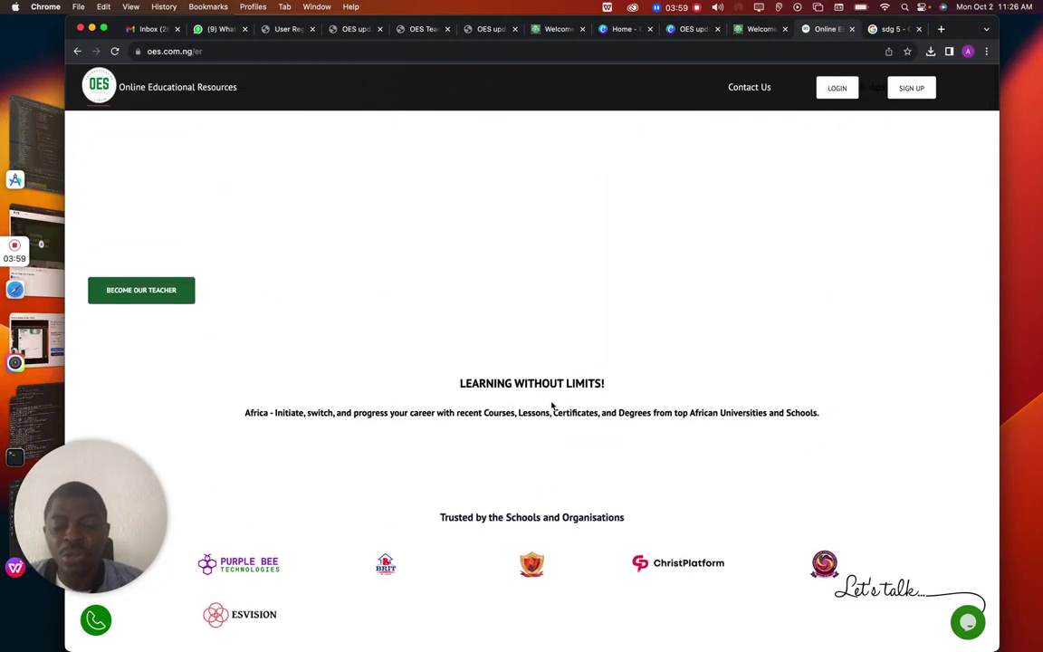
scroll(551, 405, "down", 5)
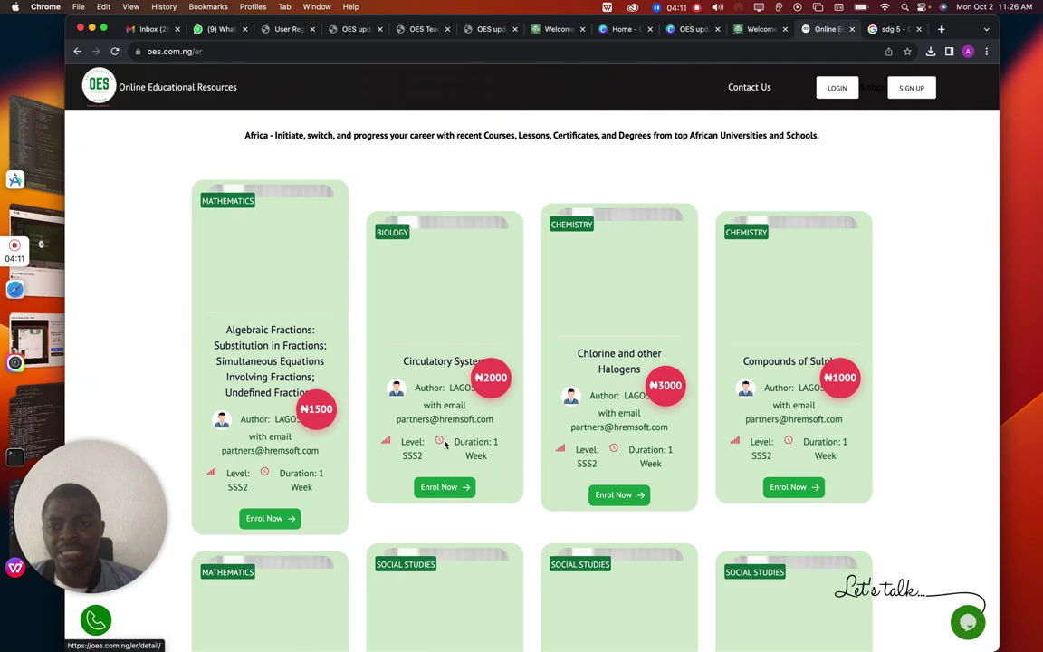
scroll(447, 423, "down", 8)
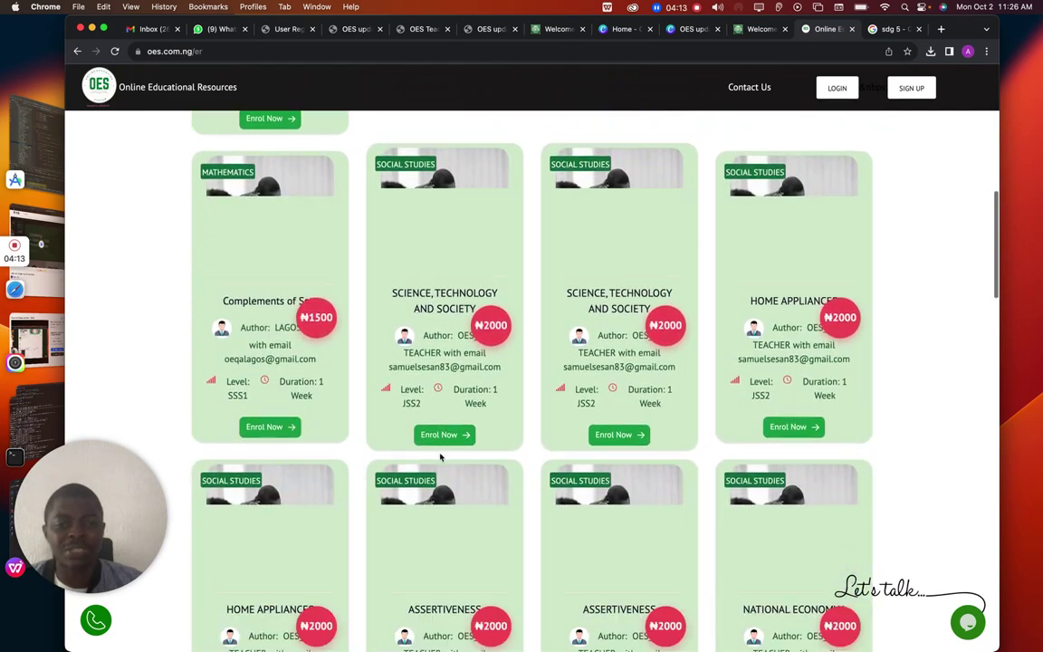
scroll(441, 457, "down", 15)
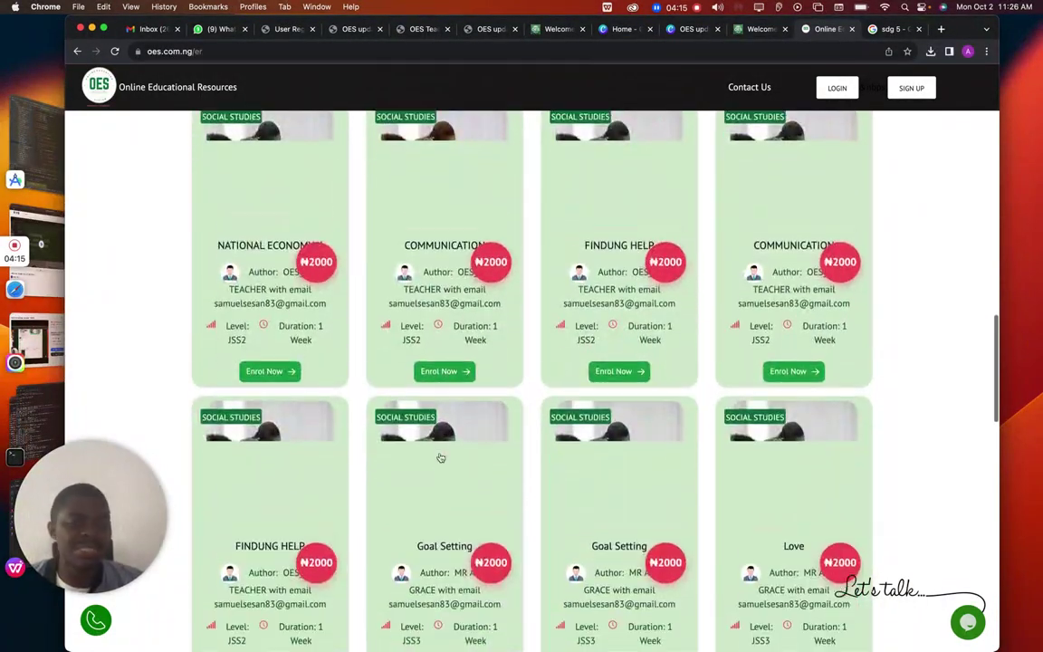
scroll(441, 457, "down", 8)
scroll(440, 457, "up", 20)
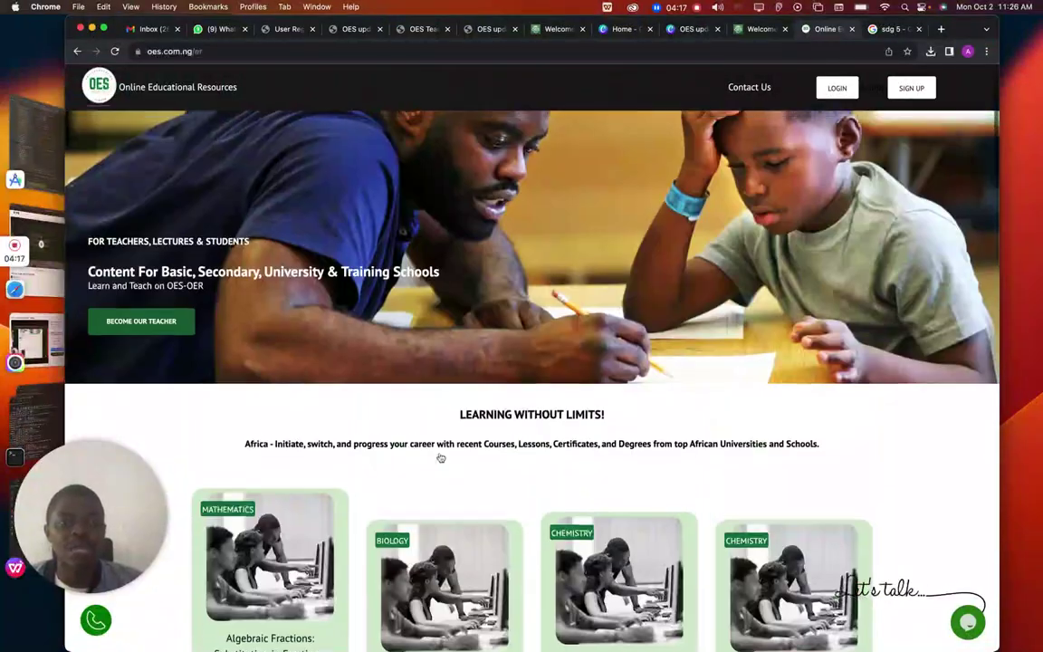
scroll(441, 457, "down", 1)
Go back to the OES home page and open the Student registration form at oes.com.ng/registerstudent
left_click(94, 91)
scroll(232, 221, "down", 20)
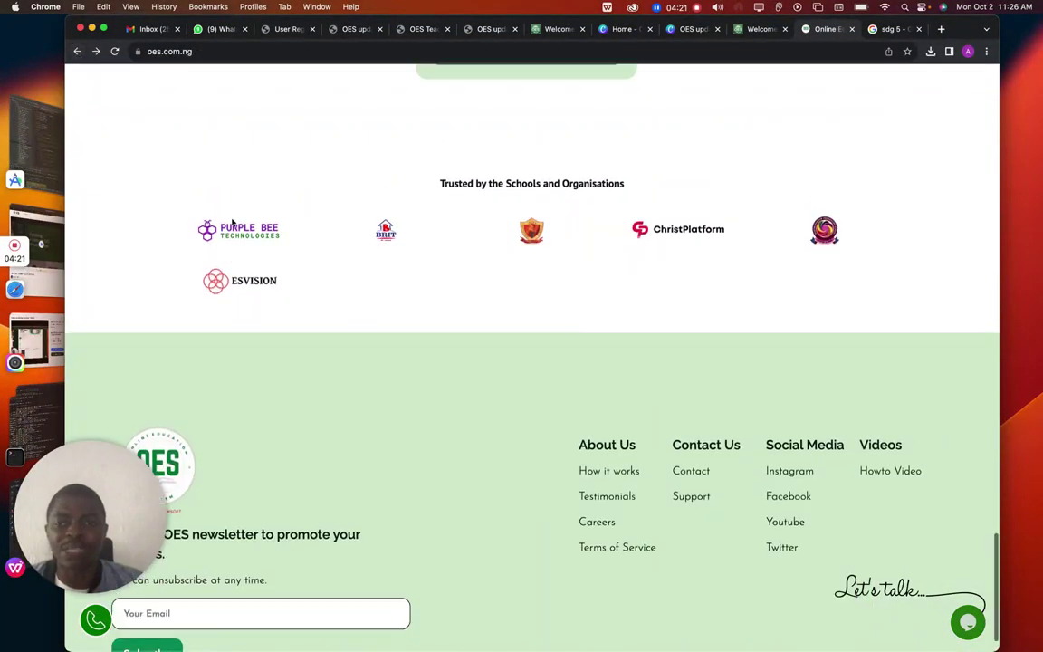
scroll(217, 217, "up", 15)
scroll(243, 198, "up", 5)
scroll(242, 197, "up", 15)
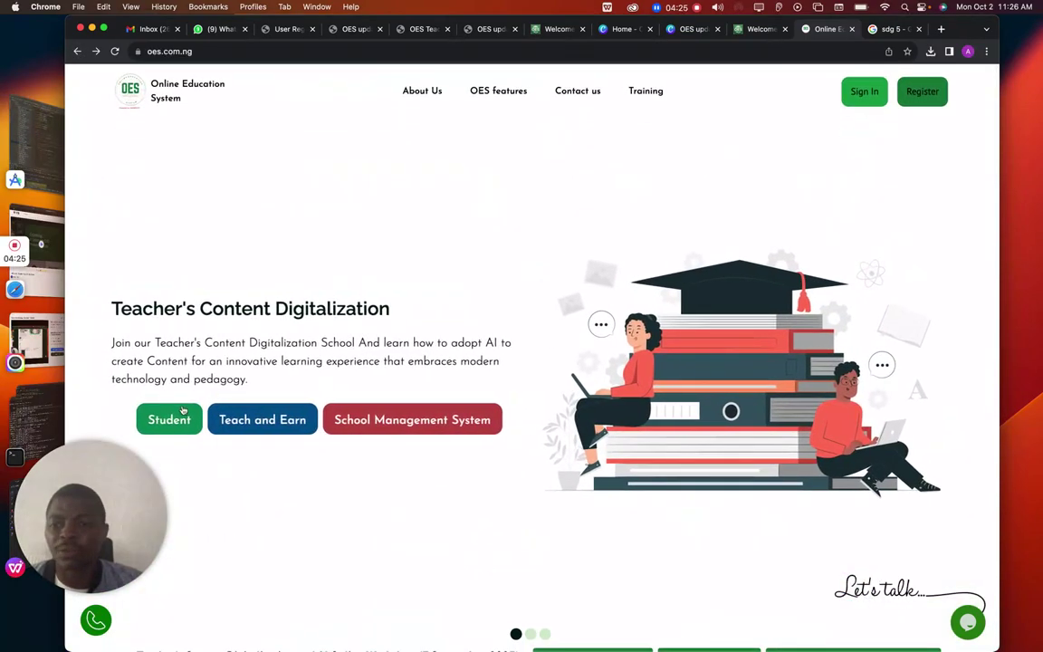
left_click(182, 409)
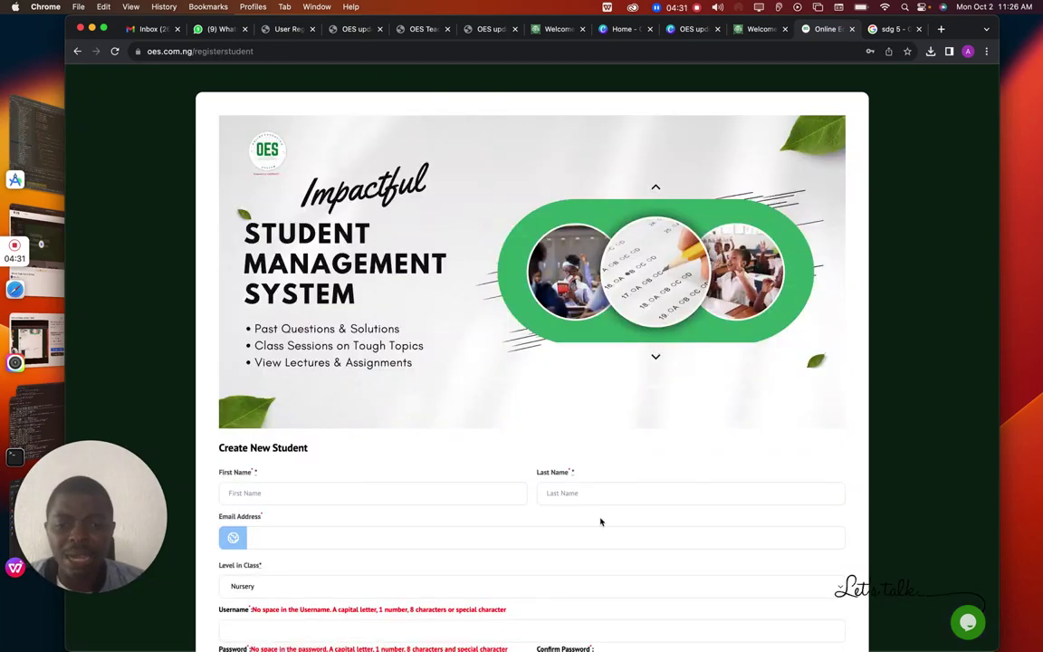
Try the first name, last name and e-mail fields, and open the Level in Class list, leaving it at Nursery
left_click(501, 492)
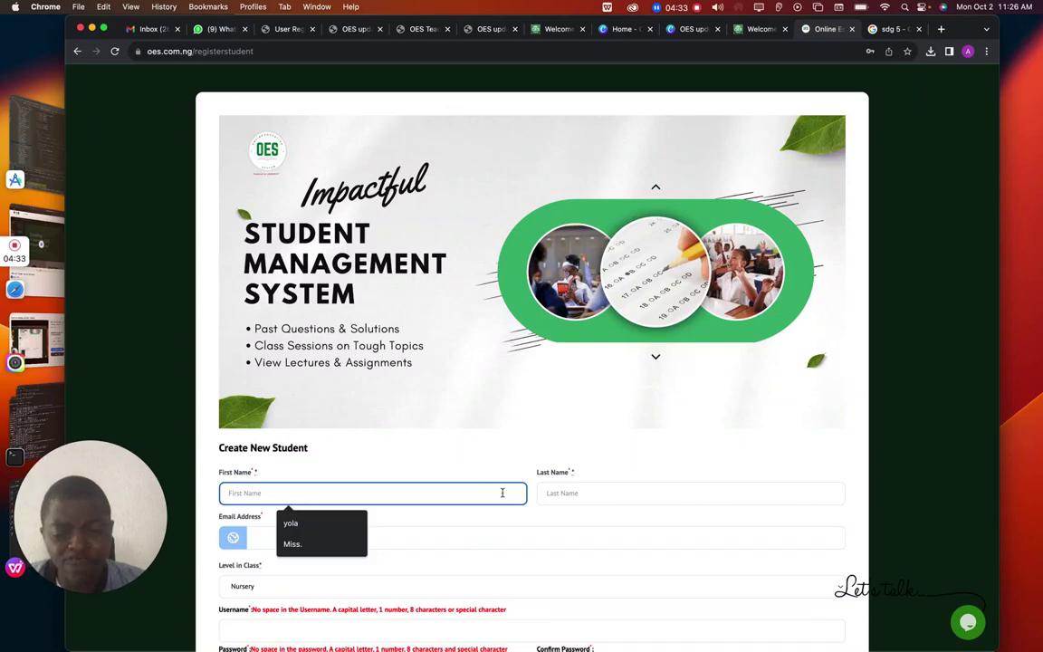
left_click(650, 491)
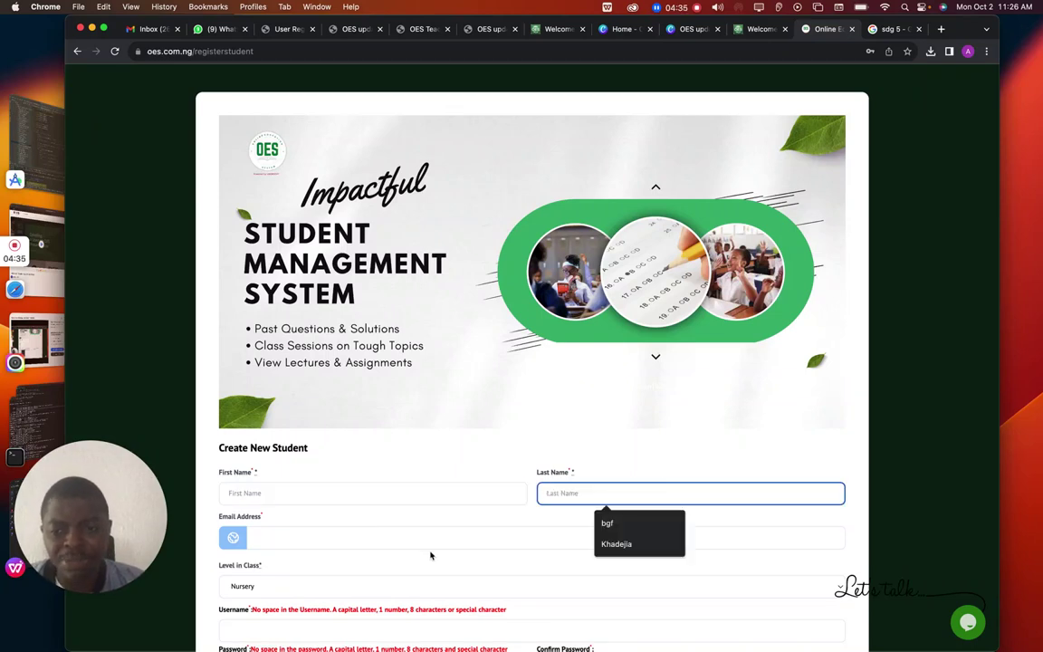
left_click(457, 535)
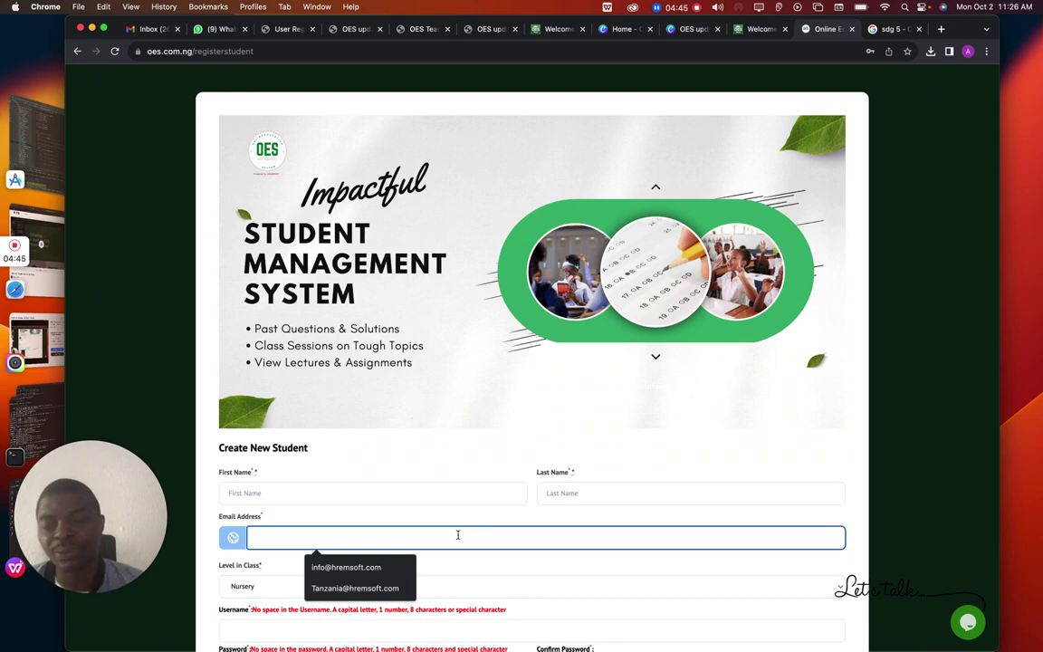
scroll(457, 535, "down", 2)
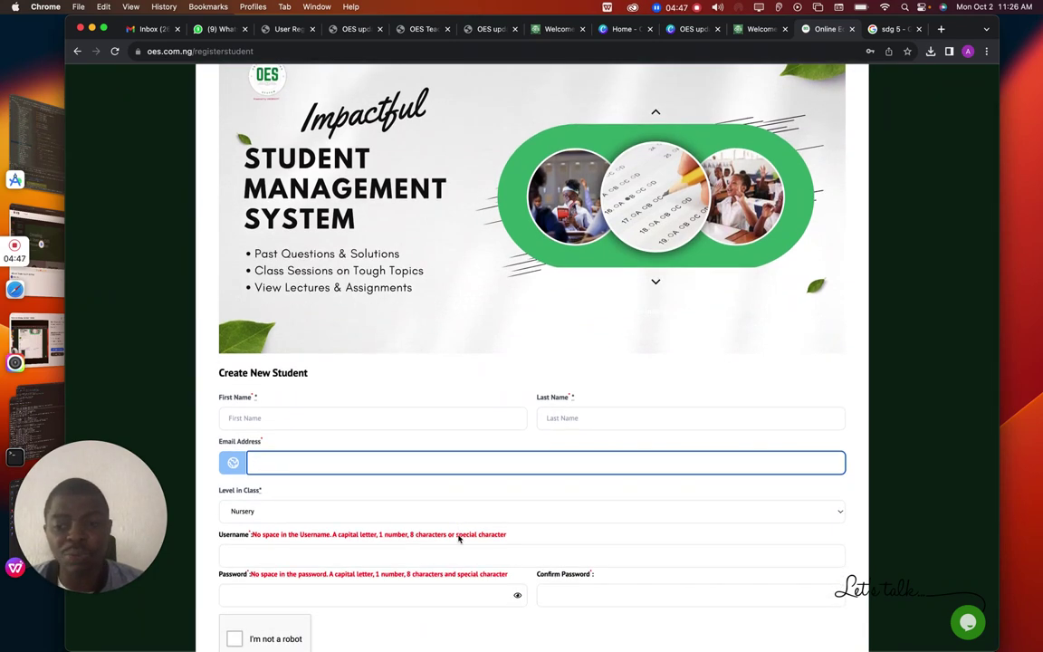
left_click(400, 512)
scroll(399, 564, "down", 5)
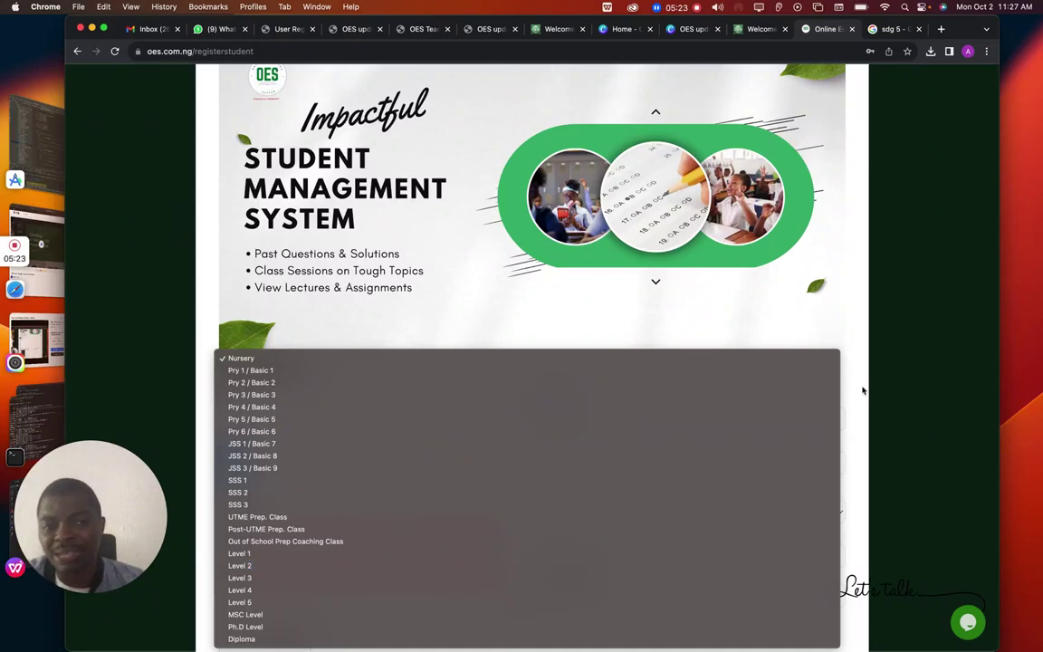
left_click(866, 425)
scroll(782, 496, "down", 3)
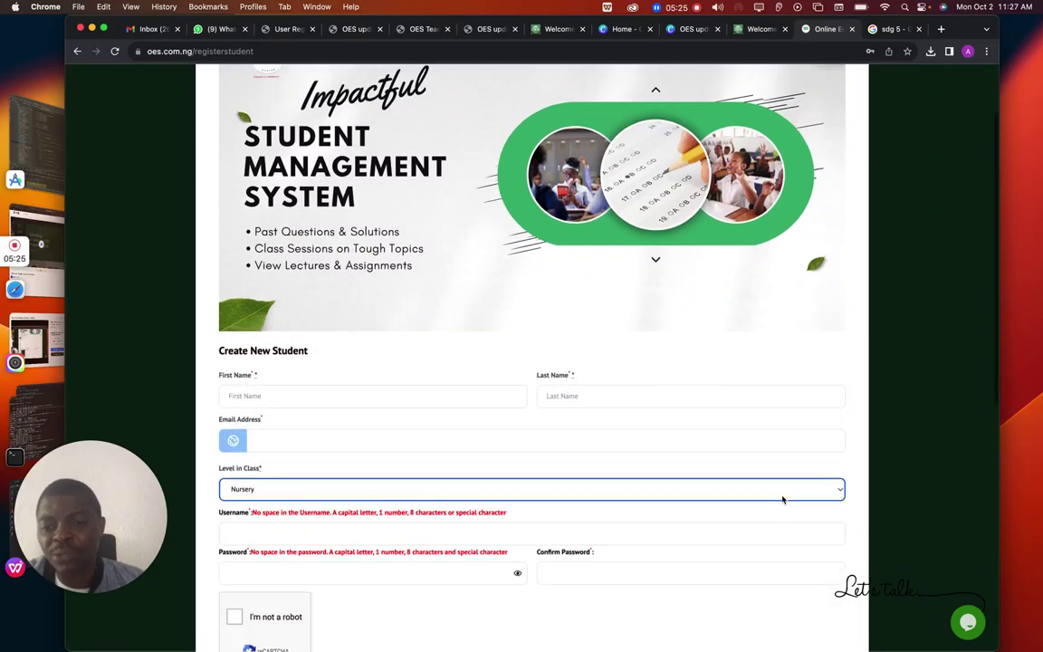
Dismiss the saved-password suggestions, type the first password characters, and show them in plain text
left_click(468, 466)
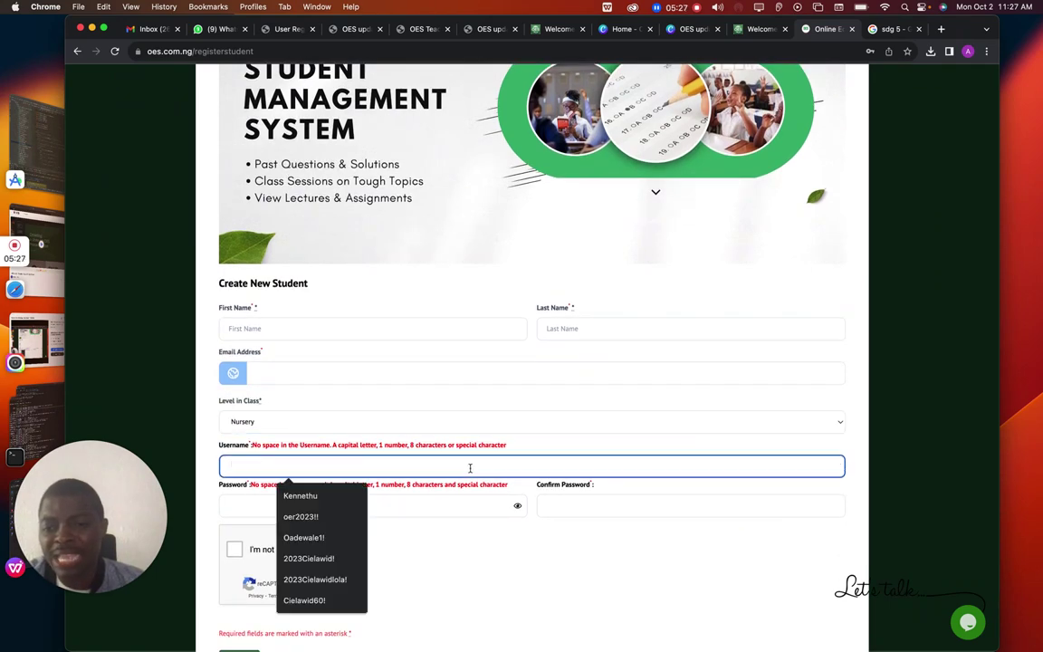
left_click(623, 506)
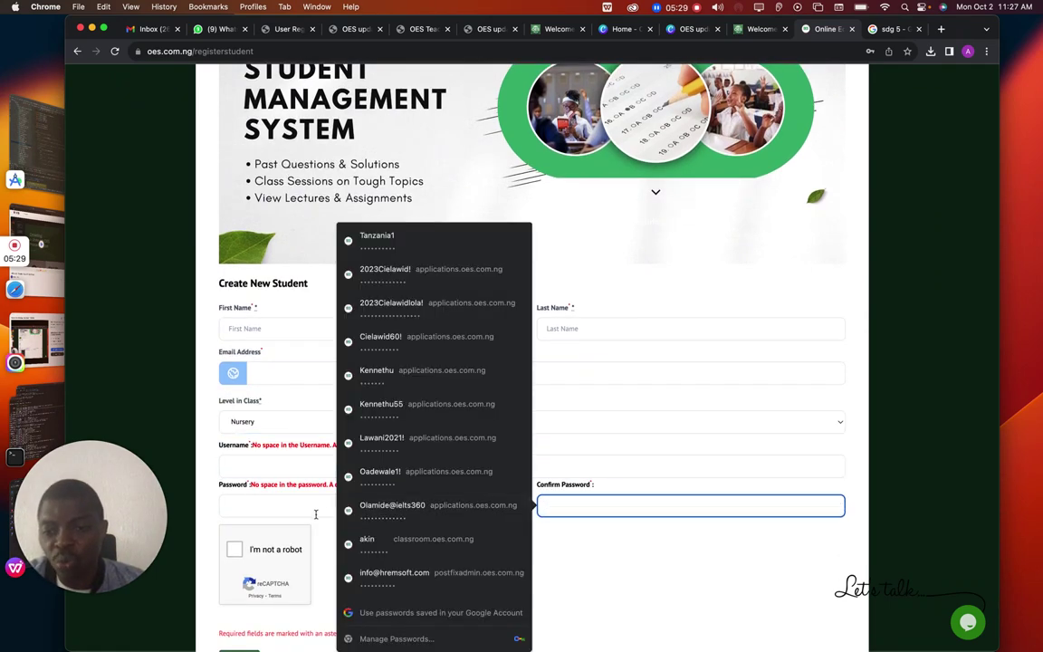
left_click(310, 511)
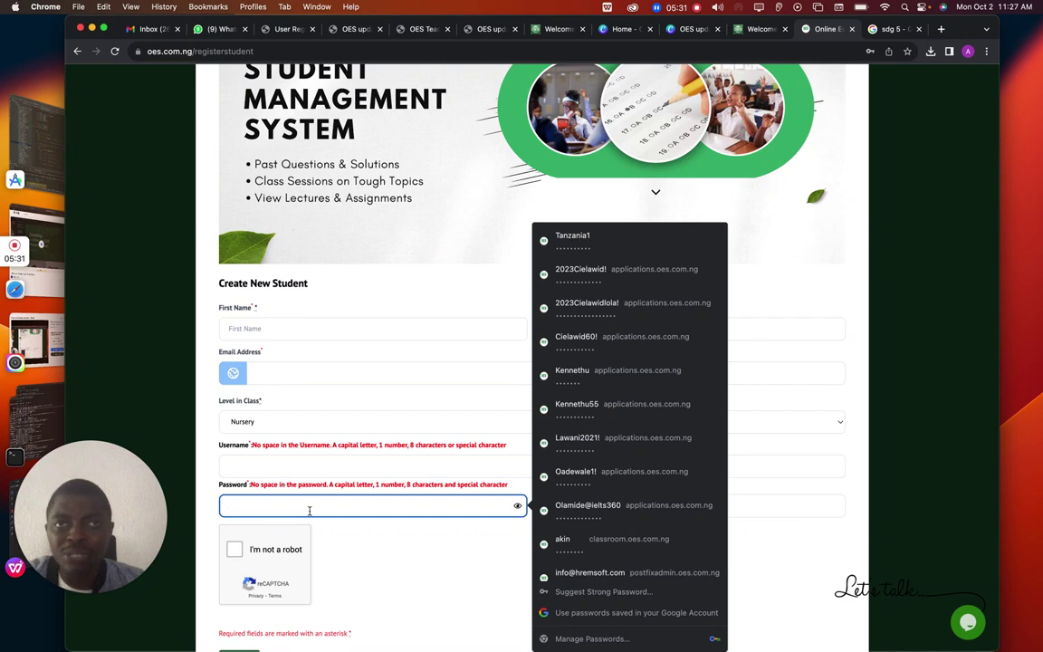
left_click(797, 504)
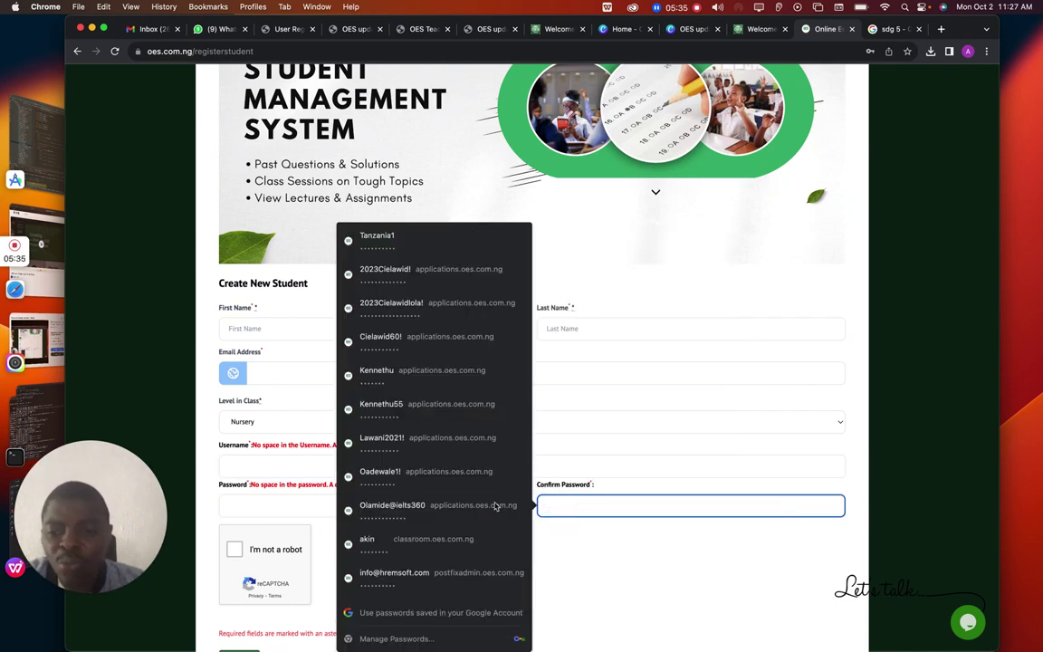
left_click(262, 503)
left_click(258, 487)
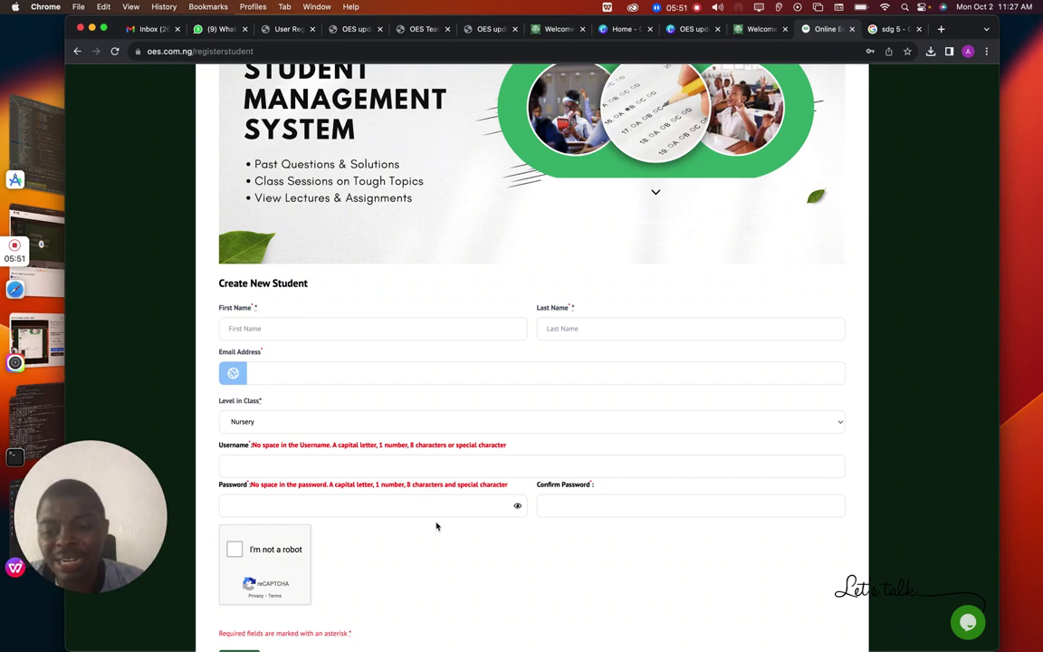
left_click(447, 505)
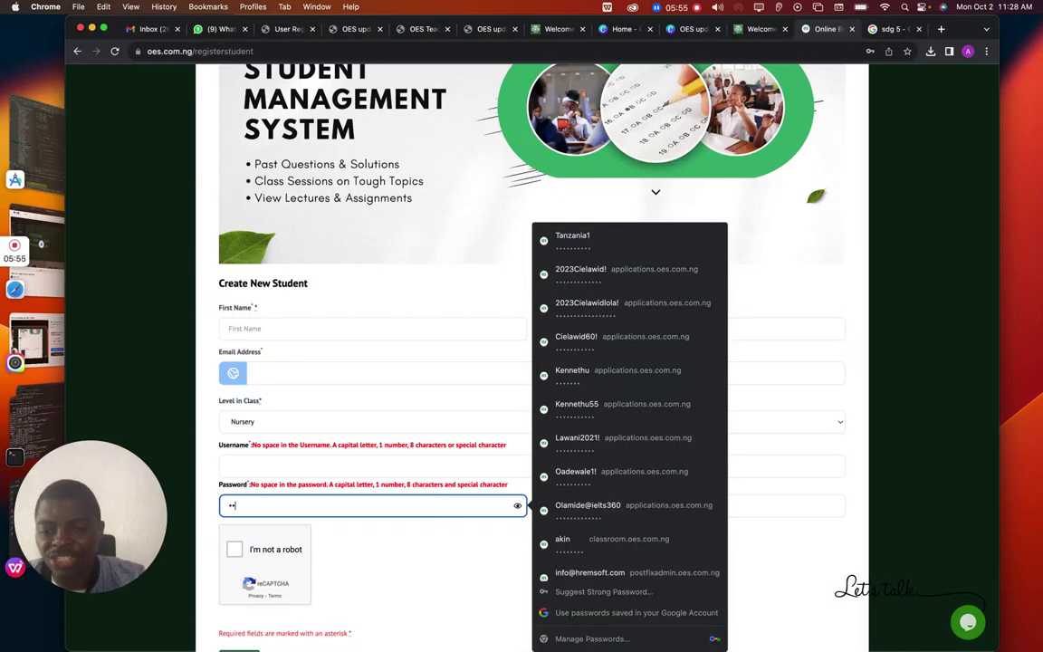
left_click(518, 507)
left_click(251, 506)
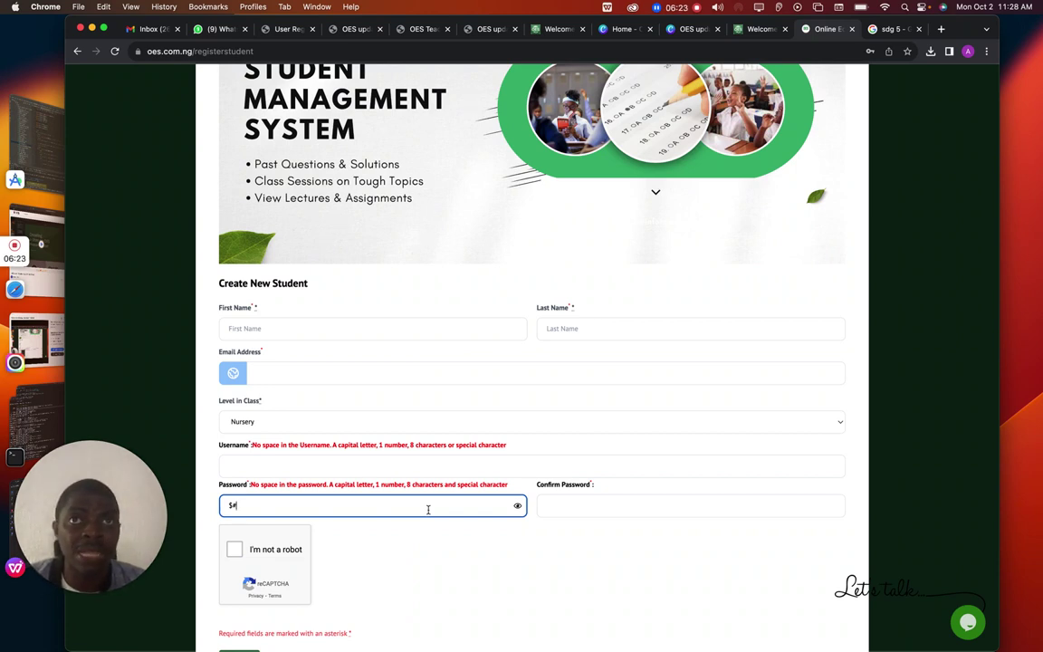
Enter the student's first name, last name and e-mail, and set Level in Class to JSS 3 / Basic 9
left_click(439, 330)
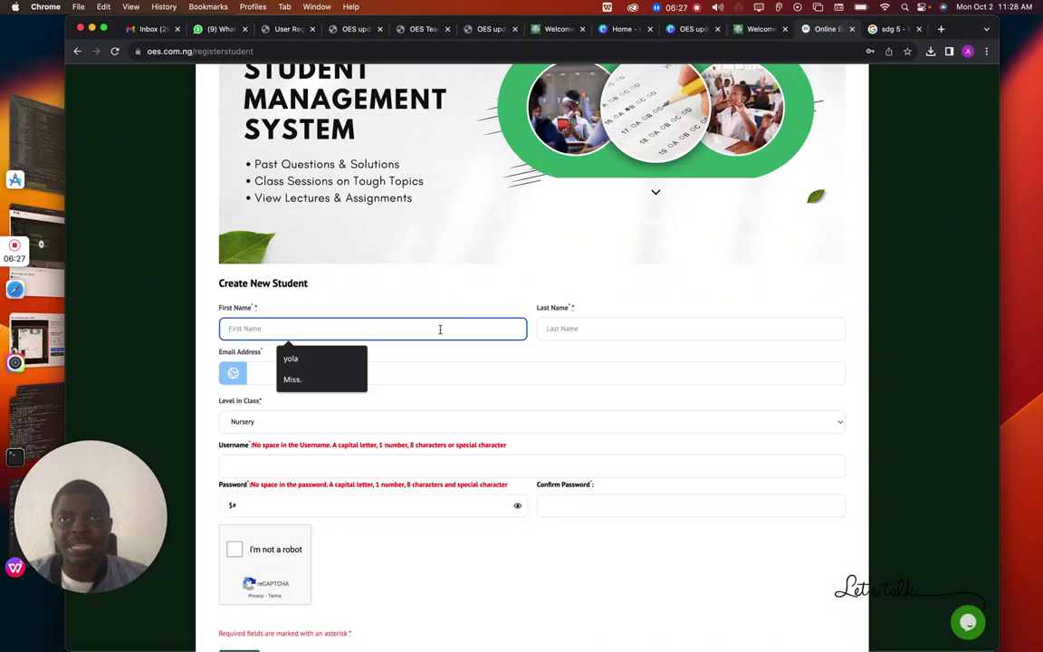
left_click(696, 323)
left_click(340, 367)
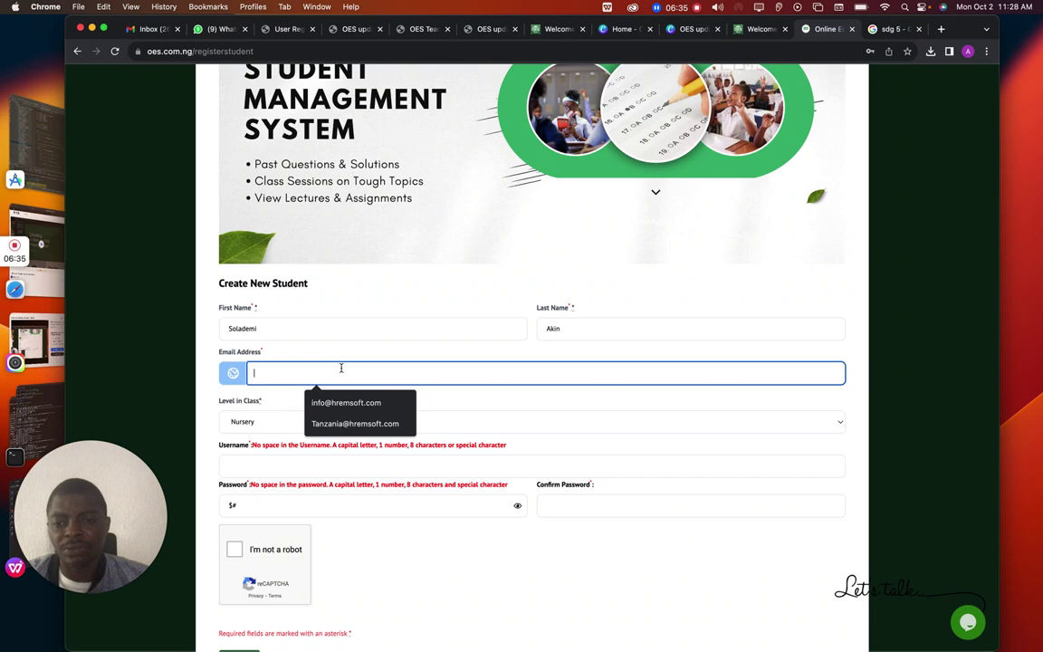
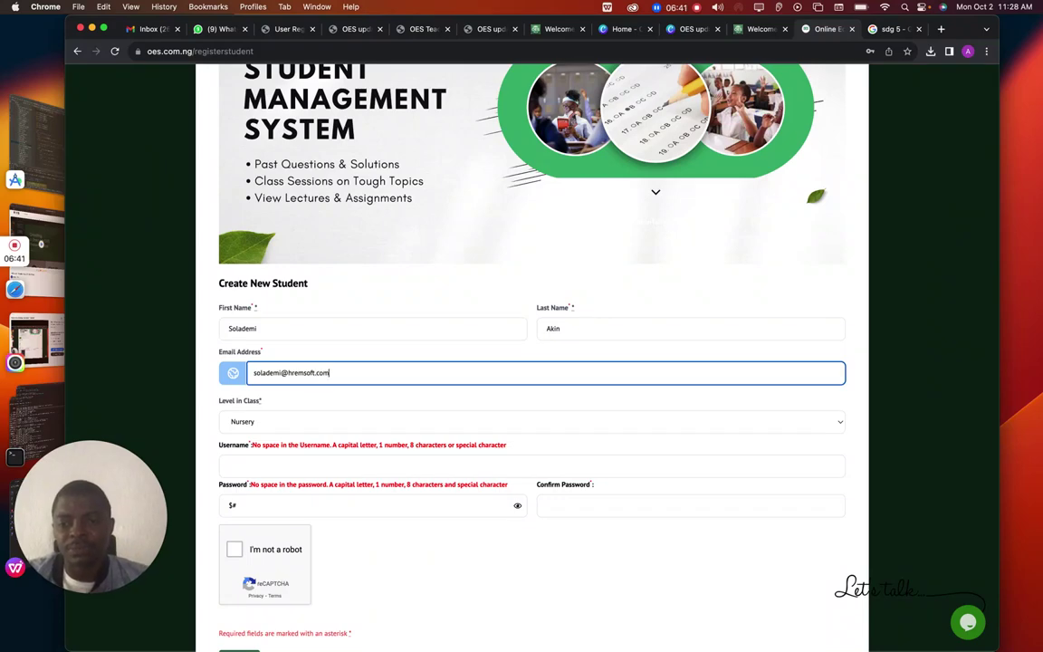
left_click(313, 420)
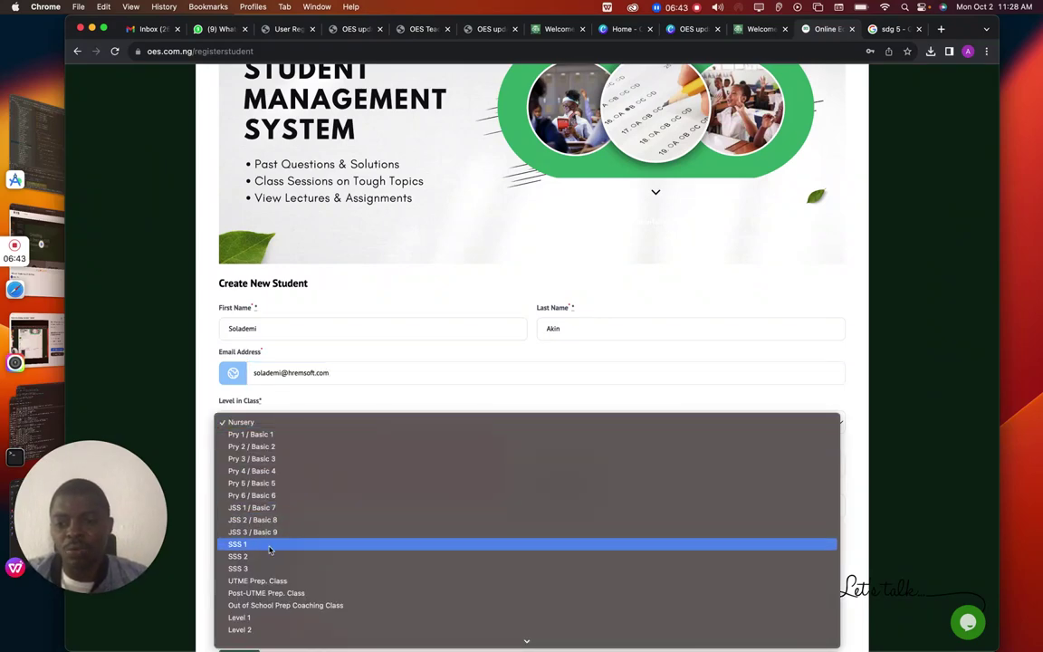
left_click(262, 532)
Enter a username, build matching password and confirmation from it, and tick 'I'm not a robot'
left_click(304, 464)
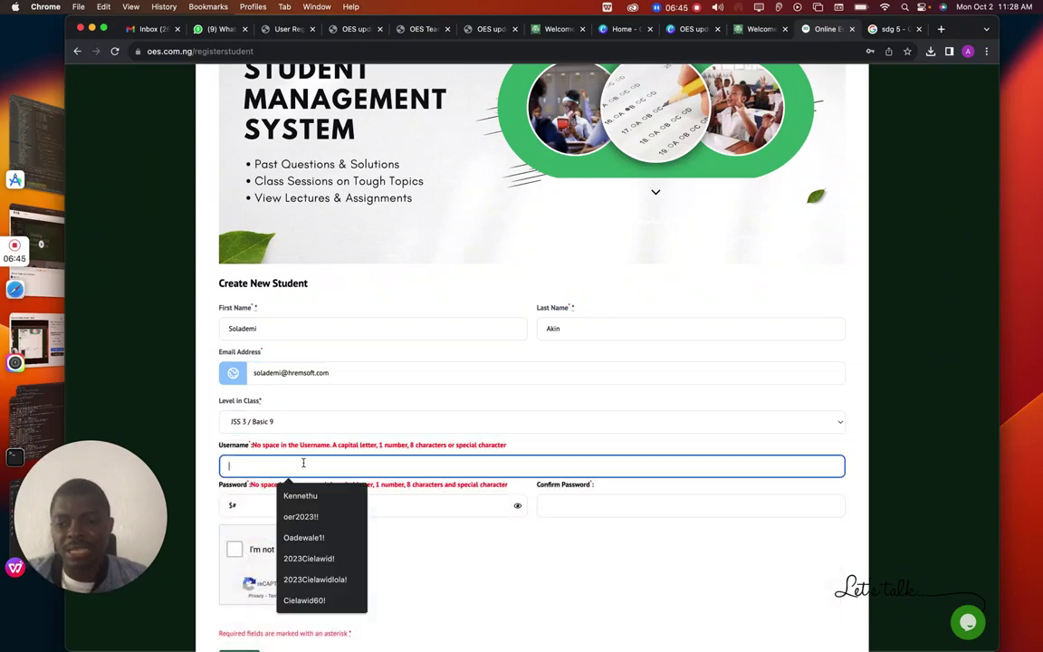
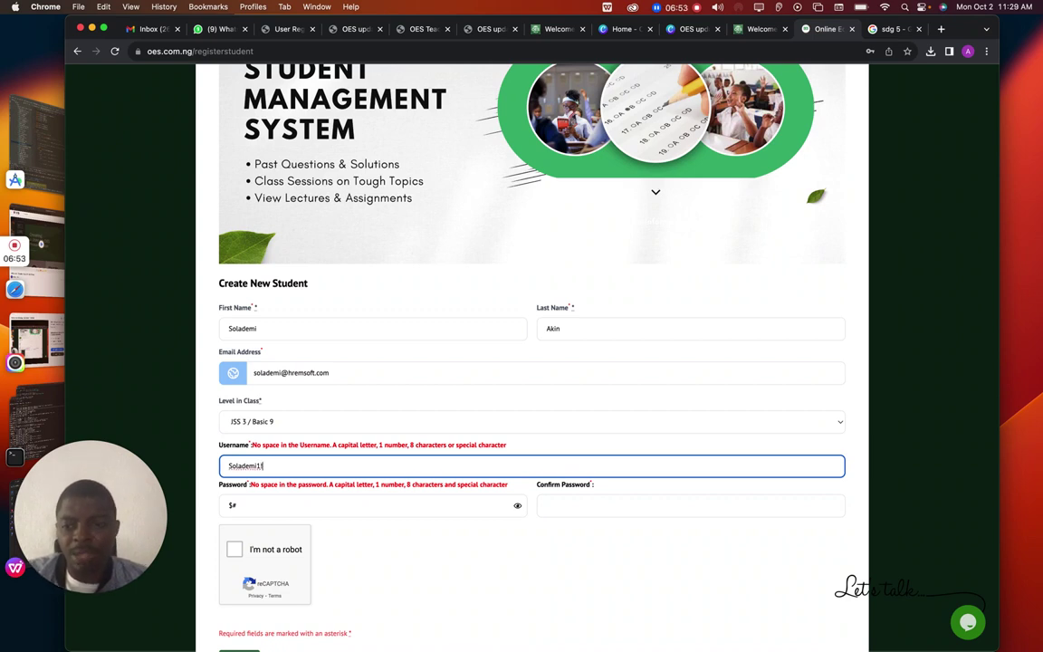
double_click(245, 465)
key("super+c")
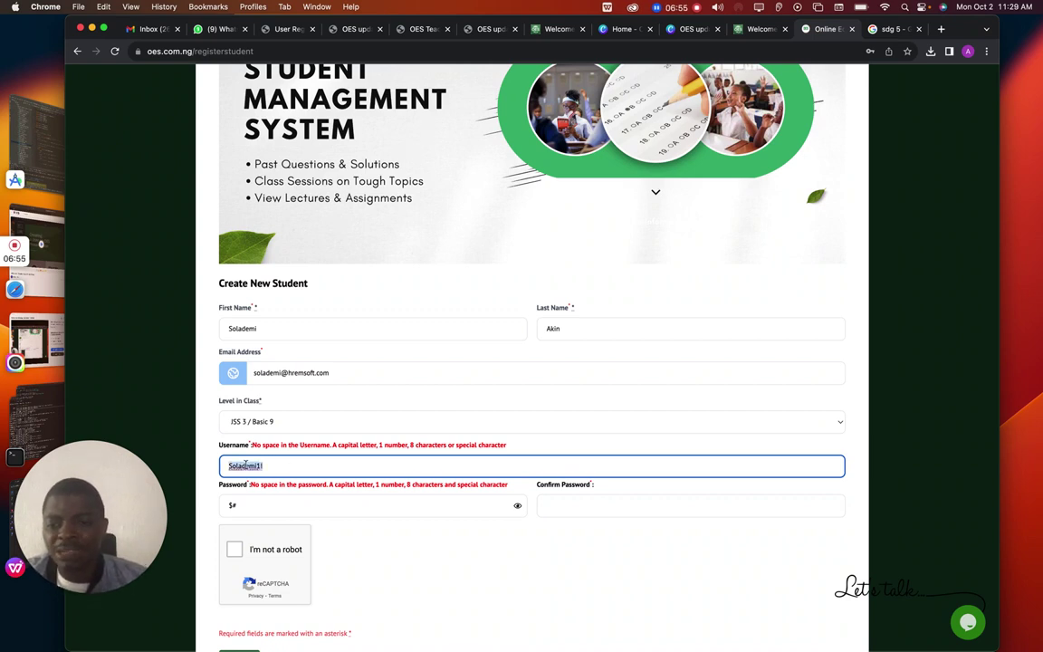
left_click(246, 497)
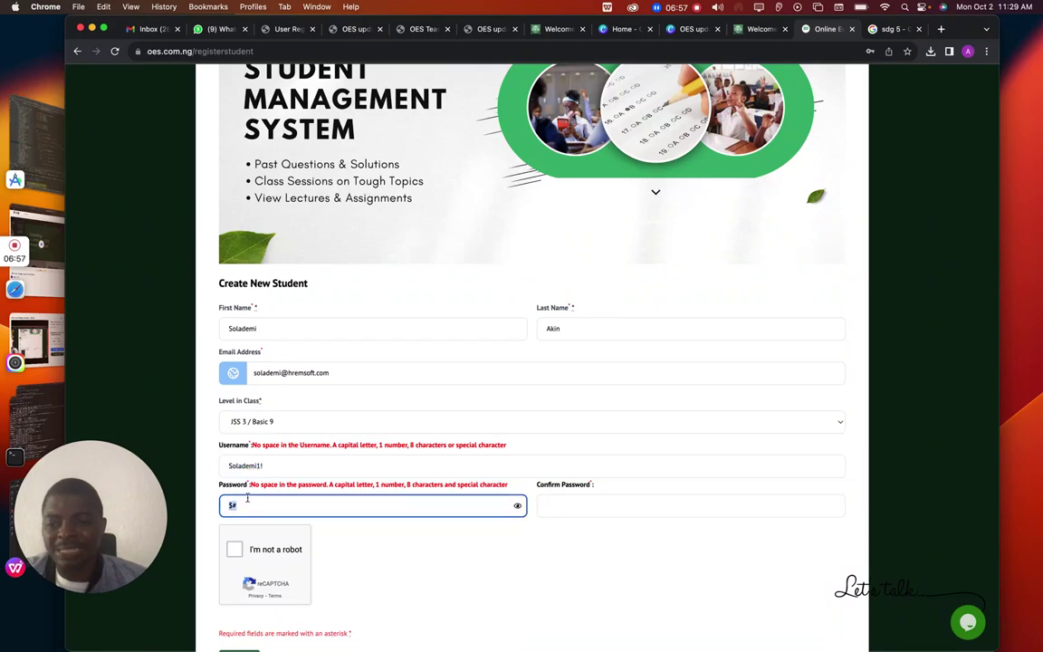
key("super+v")
type("!")
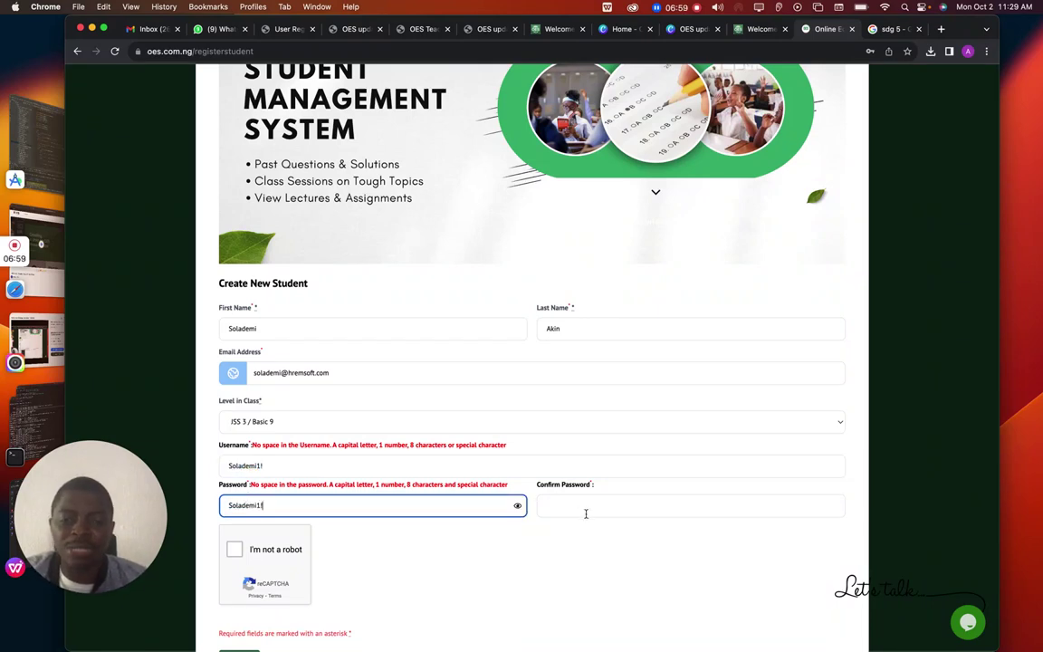
left_click(588, 506)
key("super+v")
type("!")
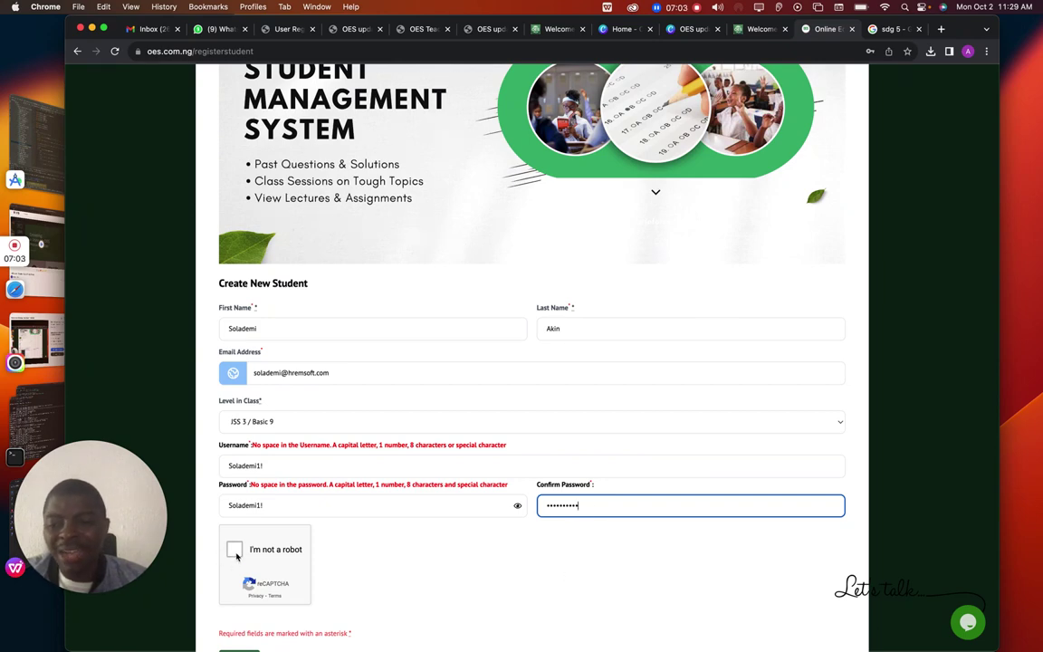
left_click(236, 553)
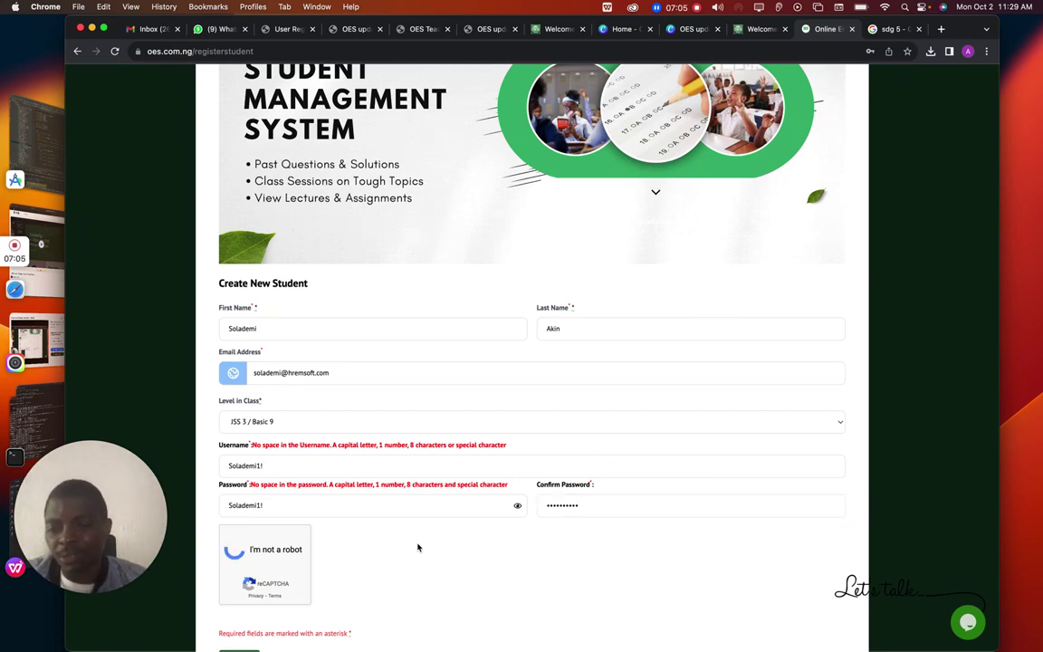
scroll(418, 549, "down", 3)
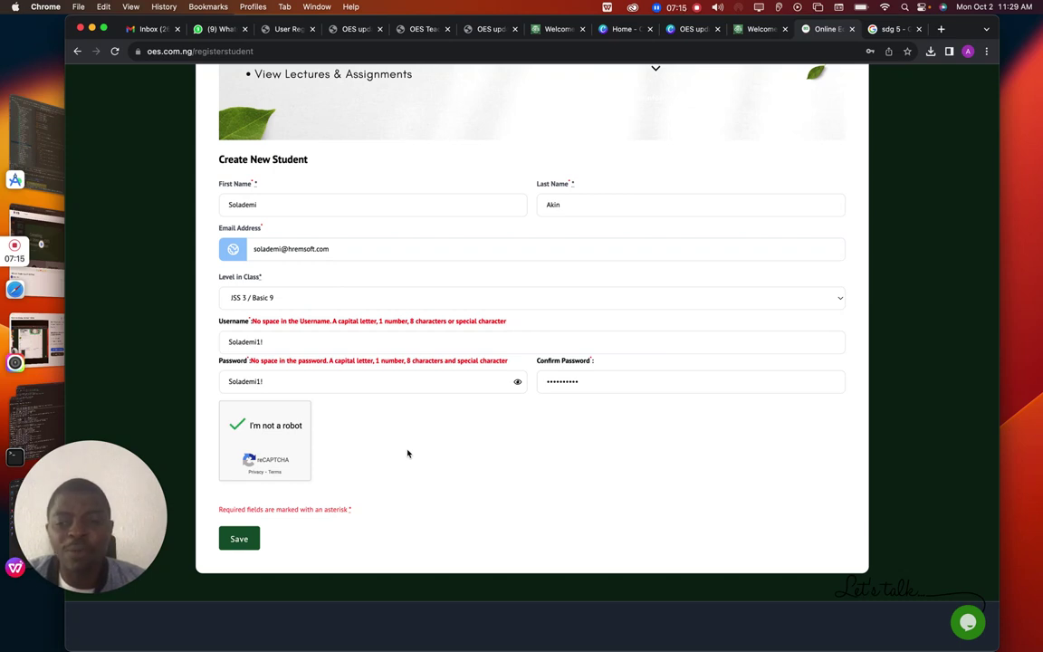
Save the new student, then choose 'Pay N1000 with Flutterwave!' on the welcome page
left_click(239, 541)
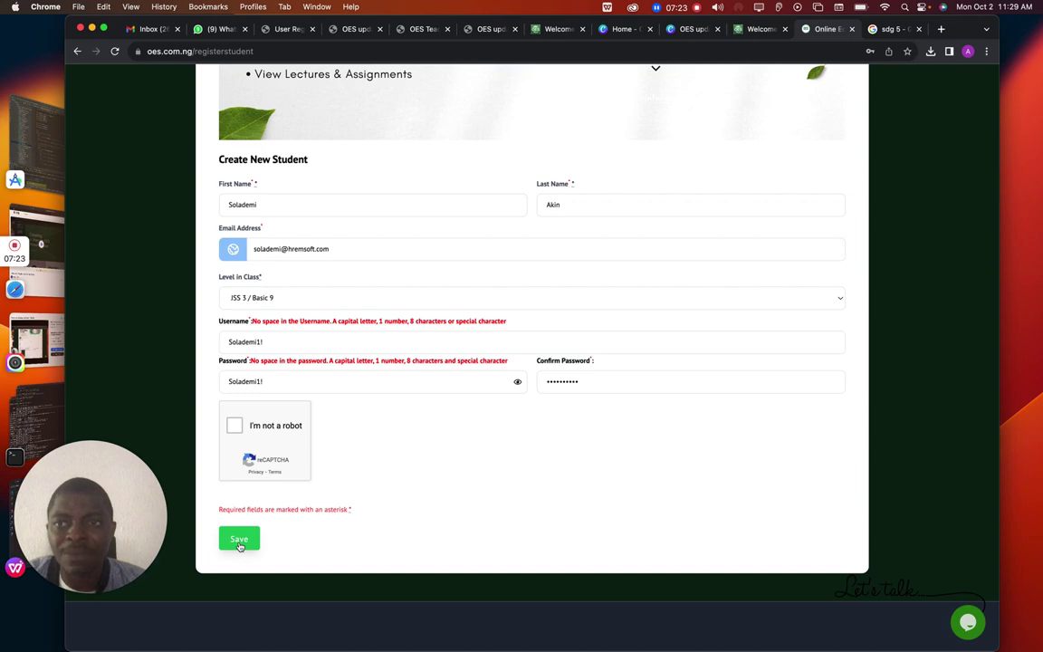
left_click(239, 541)
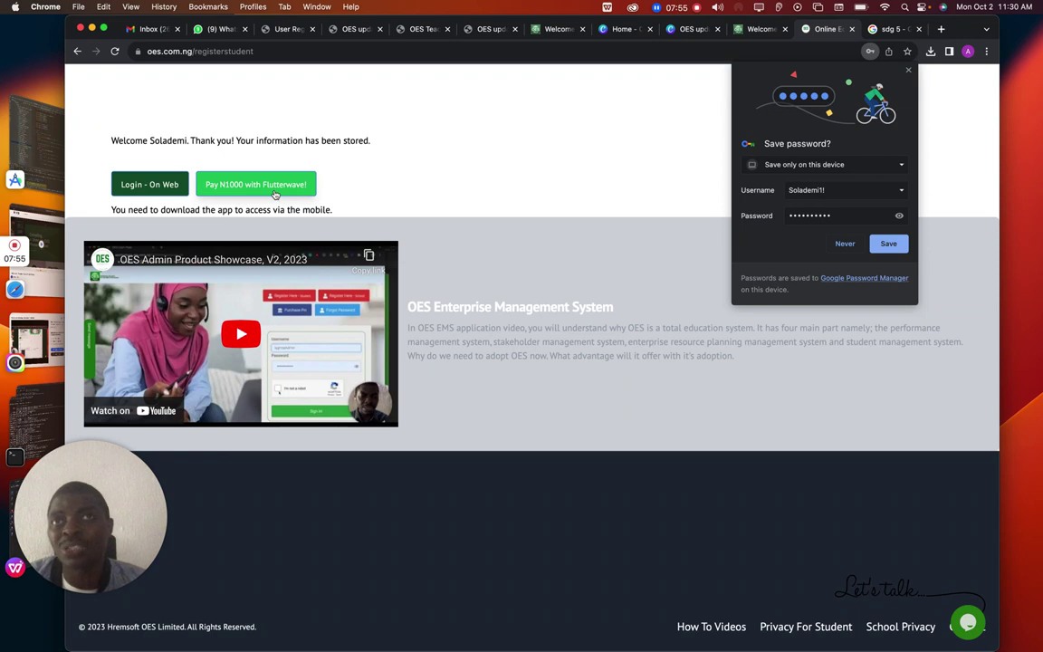
left_click(275, 193)
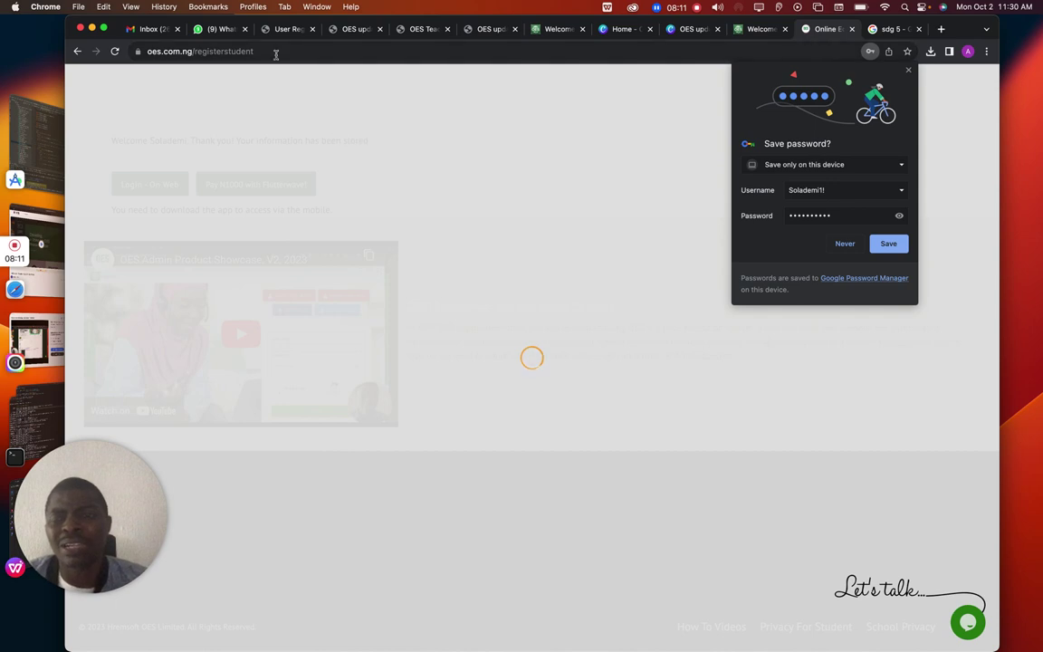
Return to the User Registration on OES slides and scroll to page 10, the sign-in page screenshot
left_click(286, 29)
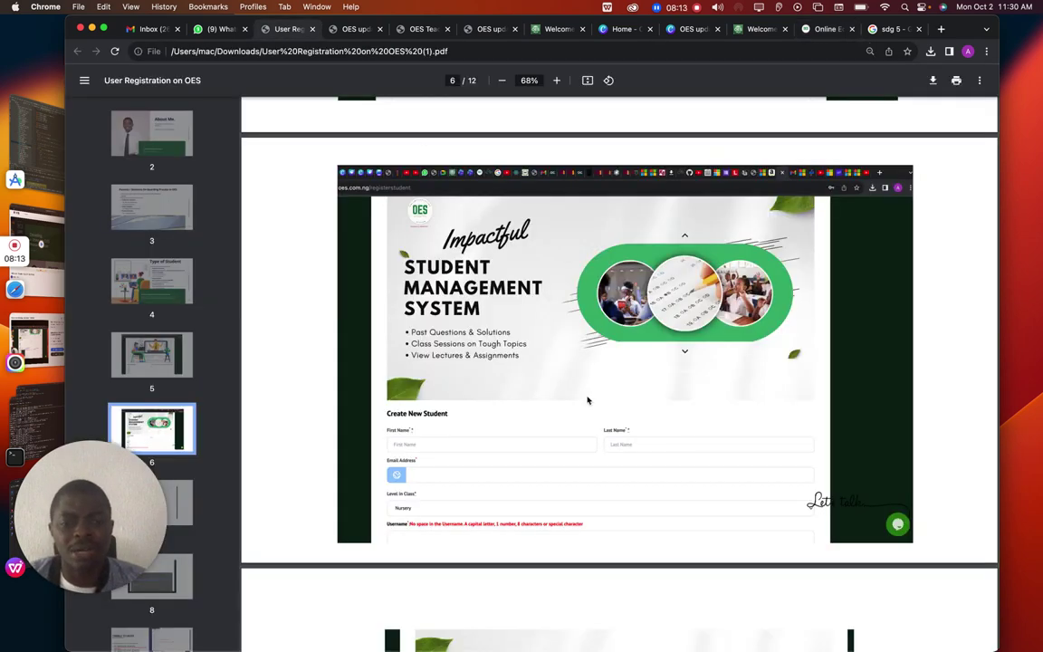
scroll(586, 399, "down", 10)
scroll(587, 399, "down", 5)
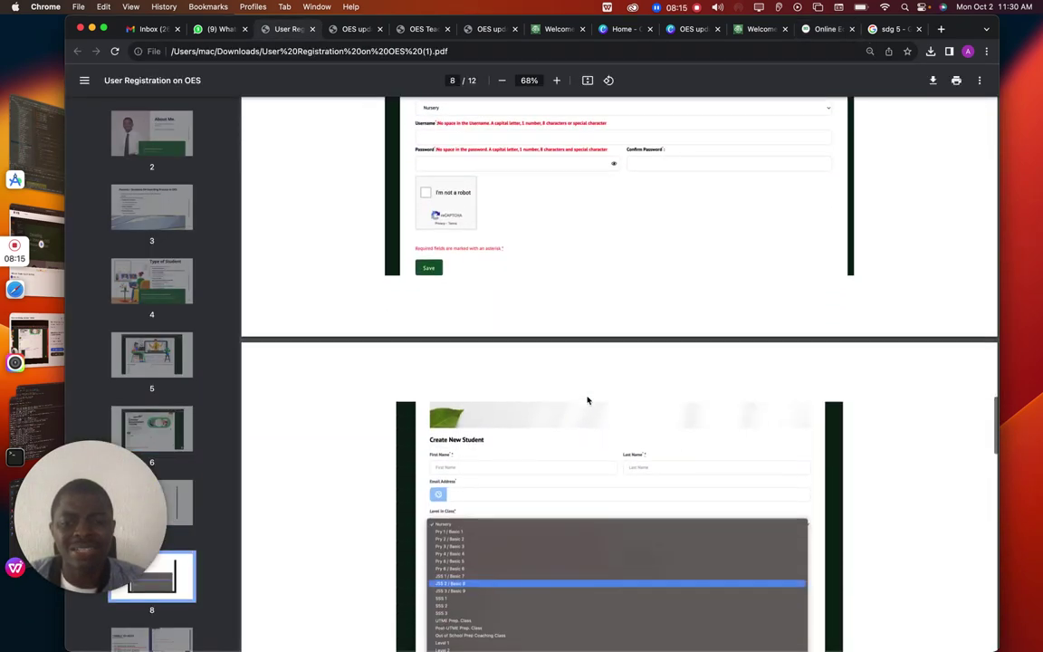
scroll(587, 399, "down", 5)
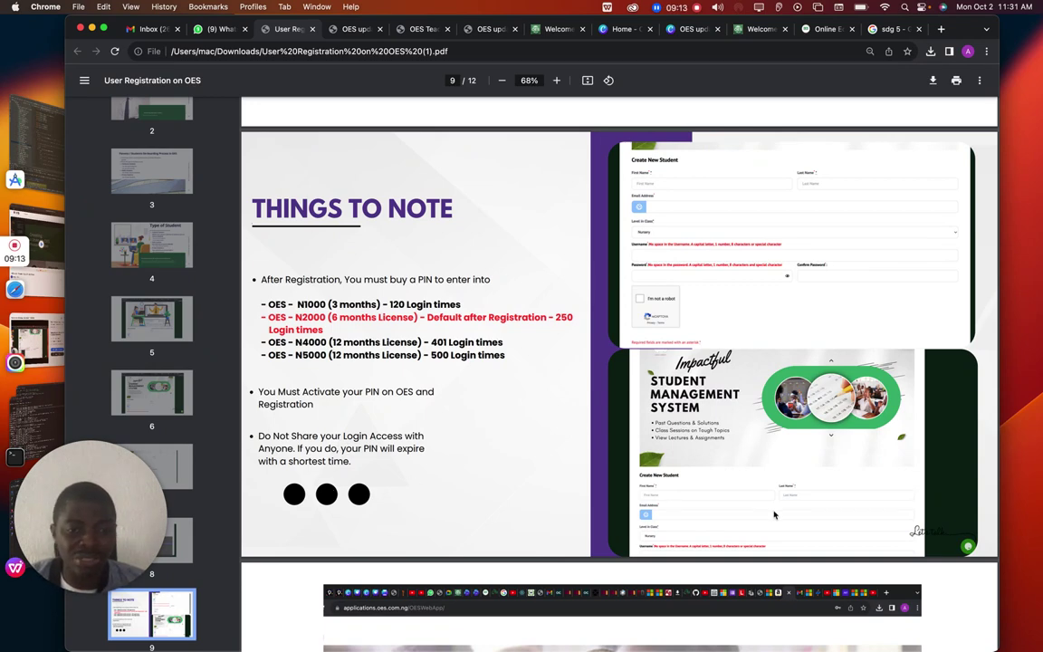
scroll(761, 482, "down", 10)
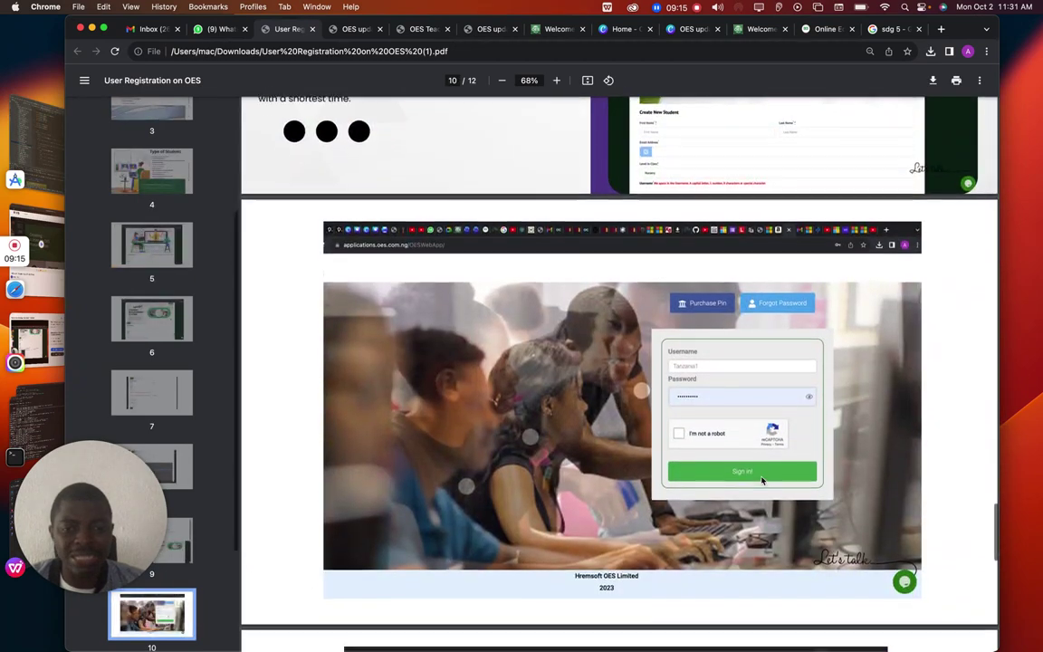
scroll(761, 482, "down", 2)
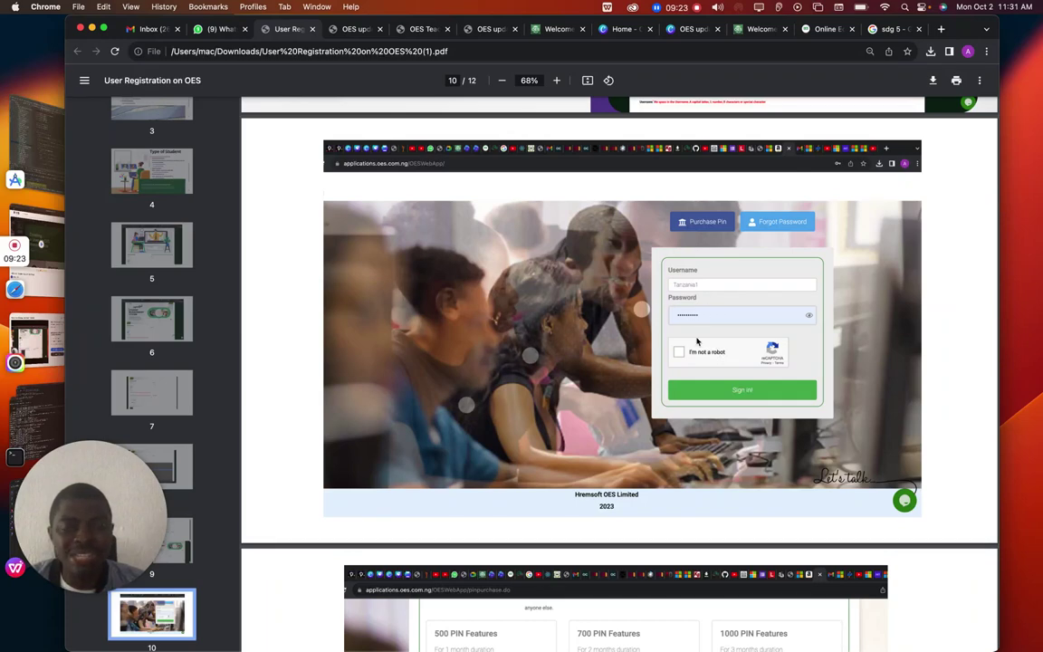
Look through the OES video conferencing page, update slides, and the startup pitch deck tabs
left_click(415, 30)
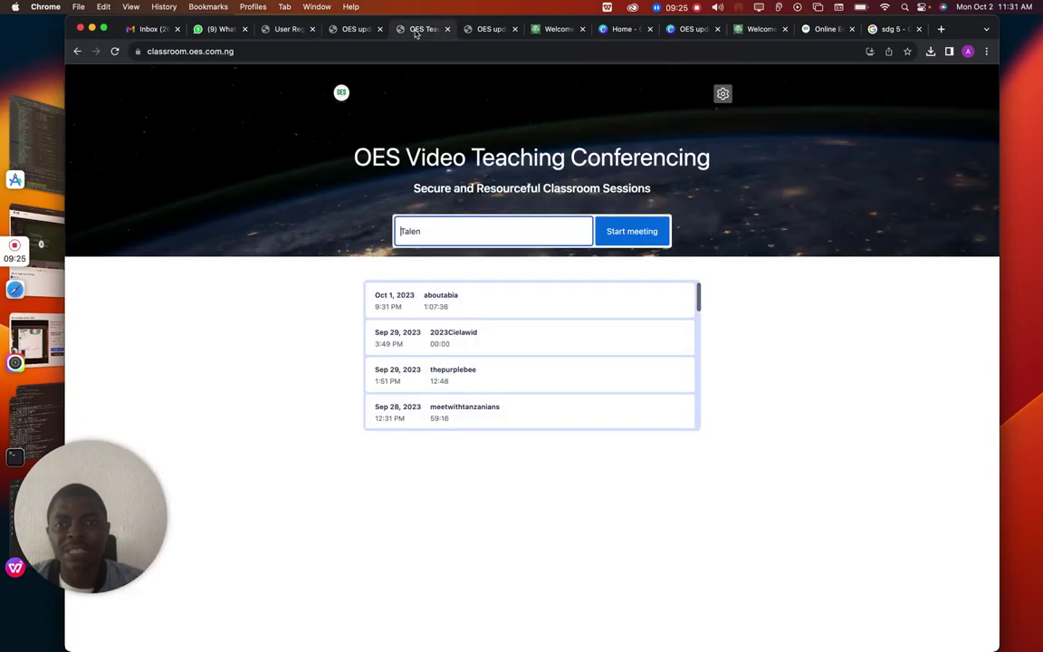
left_click(469, 32)
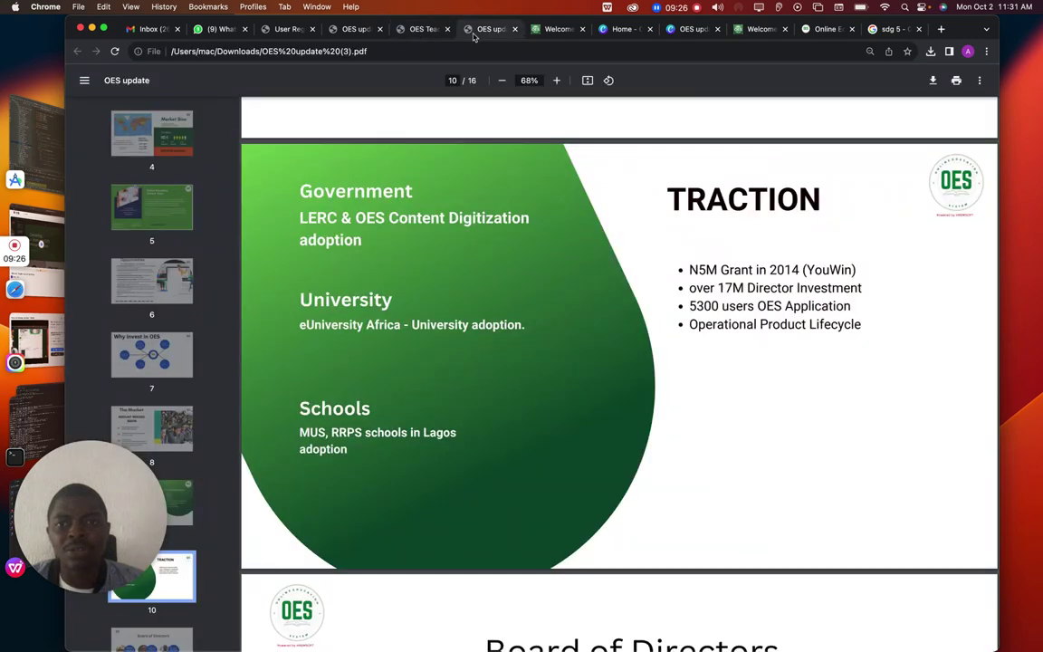
left_click(331, 30)
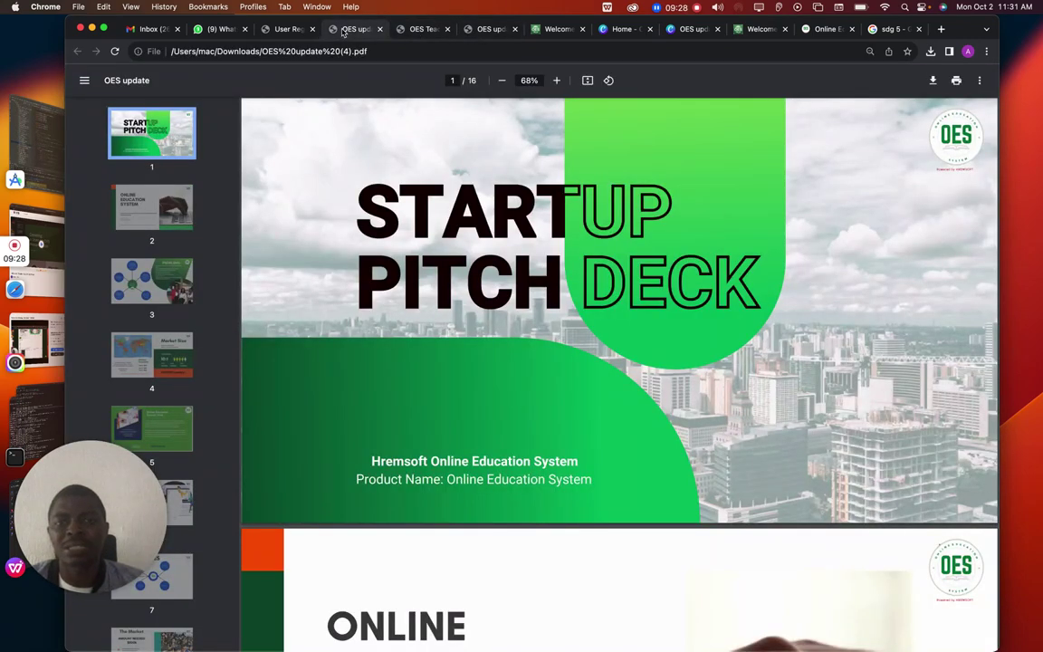
left_click(281, 29)
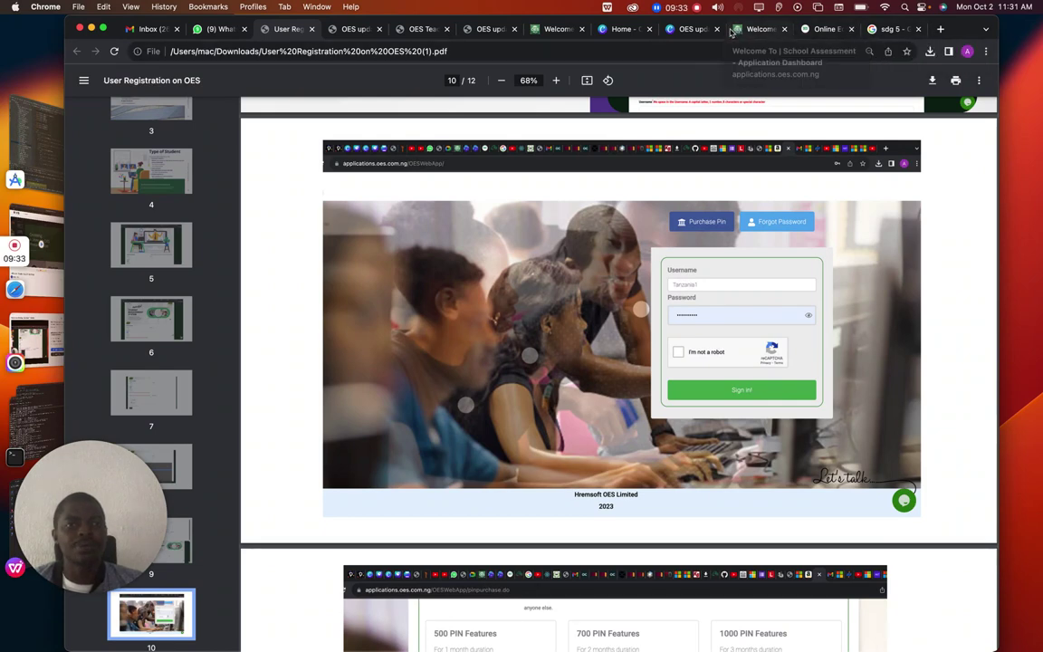
Visit the OES school lecture page, then return to the student dashboard and open MY TEST ROOM
left_click(759, 29)
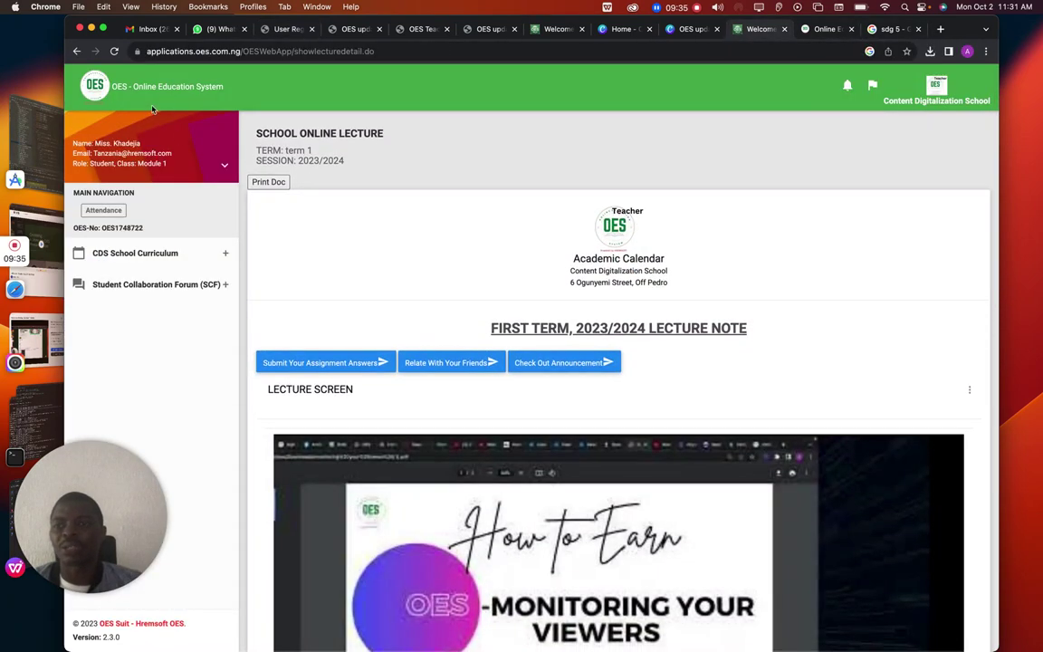
left_click(77, 52)
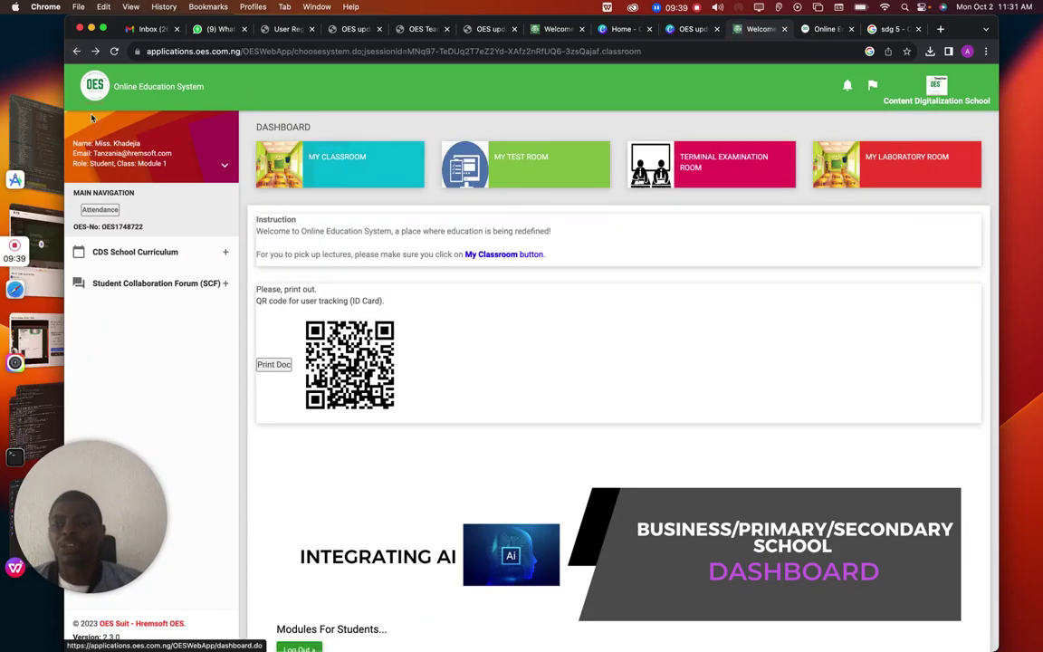
left_click(498, 170)
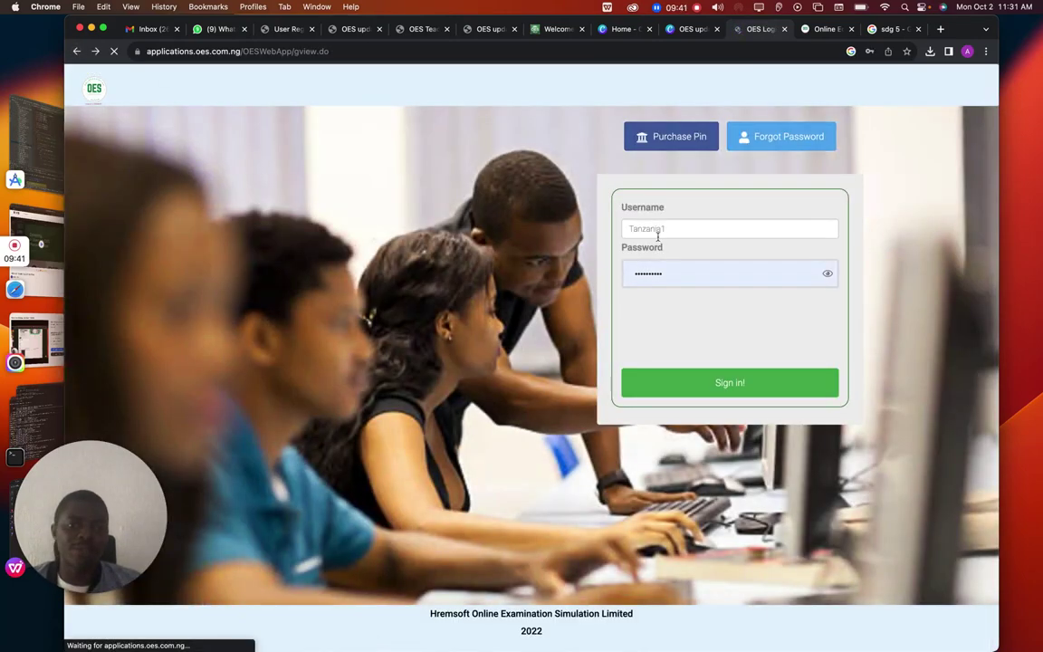